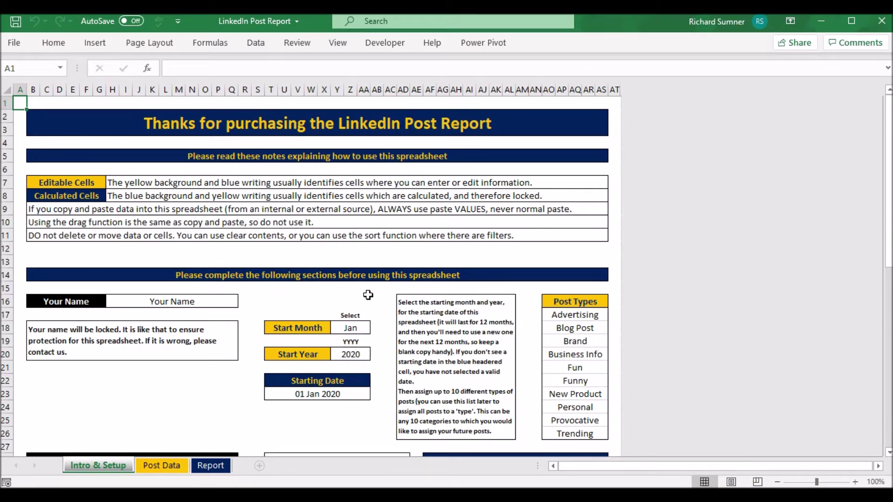
# Select the Post Types entries and check the start month choices, keeping Jan.
pyautogui.scroll(-4, 368, 296)
pyautogui.scroll(3, 368, 296)
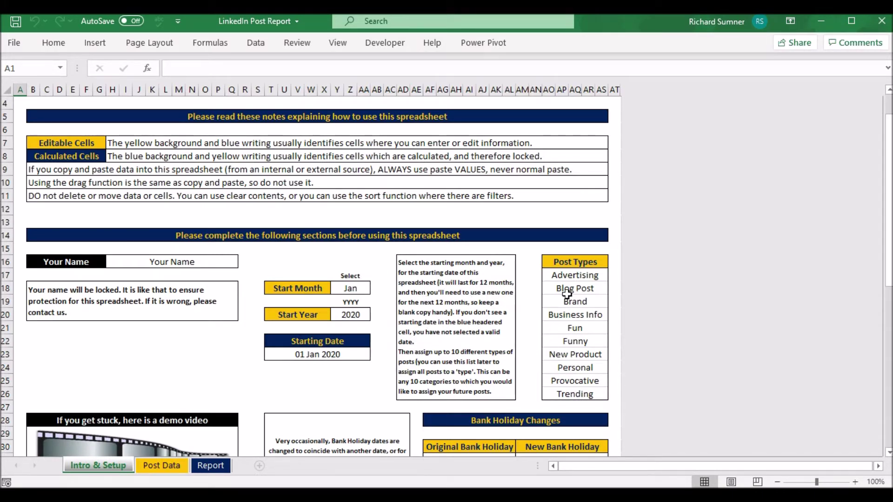
pyautogui.moveTo(584, 275); pyautogui.dragTo(580, 394)
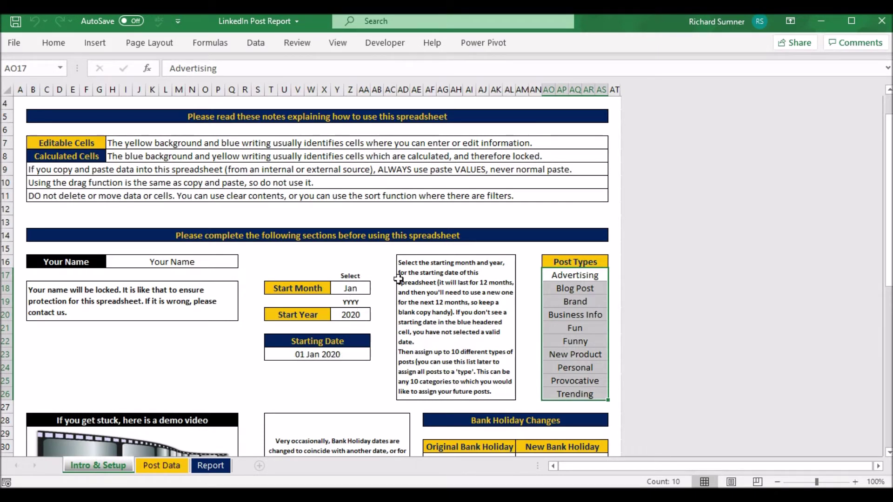
pyautogui.click(356, 288)
pyautogui.click(376, 288)
pyautogui.click(378, 298)
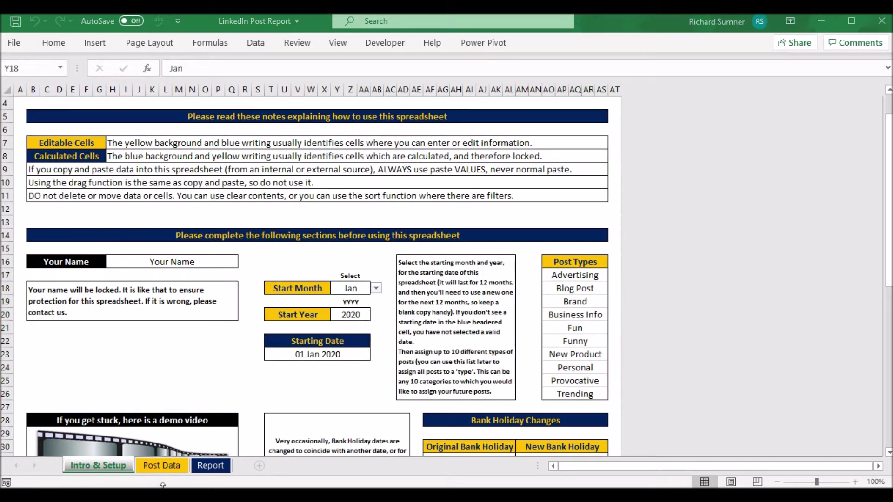
# Quit Skype, then select the Post Types list from Advertising to Trending.
pyautogui.rightClick(153, 495)
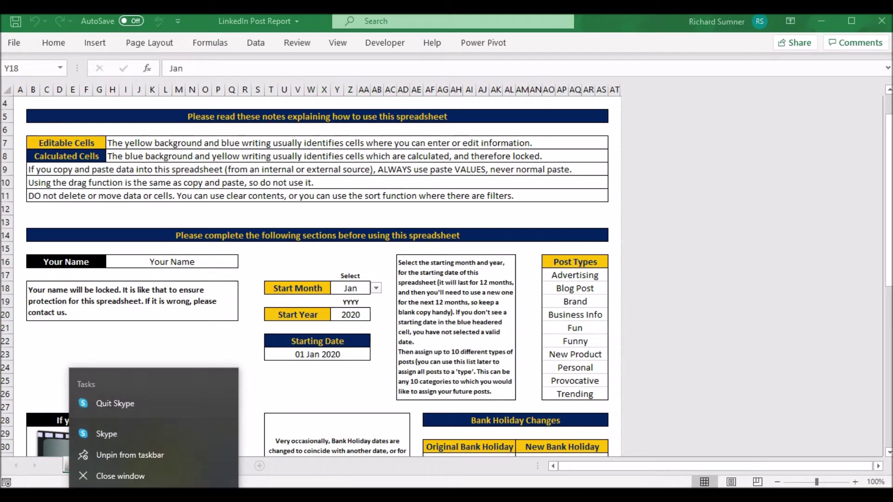
pyautogui.click(159, 406)
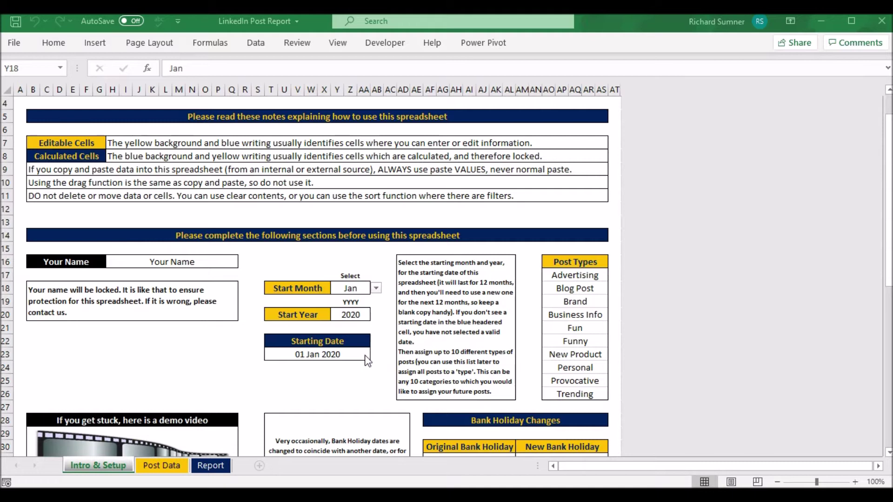
pyautogui.click(566, 277)
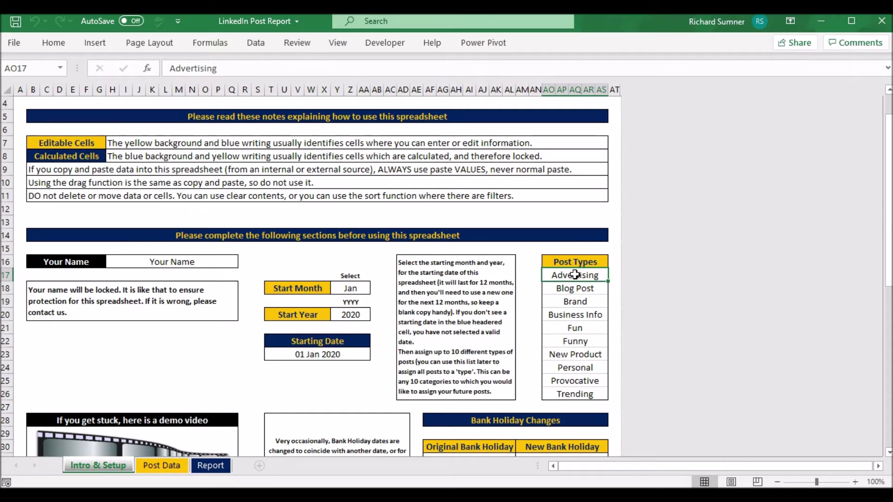
pyautogui.moveTo(576, 275); pyautogui.dragTo(575, 395)
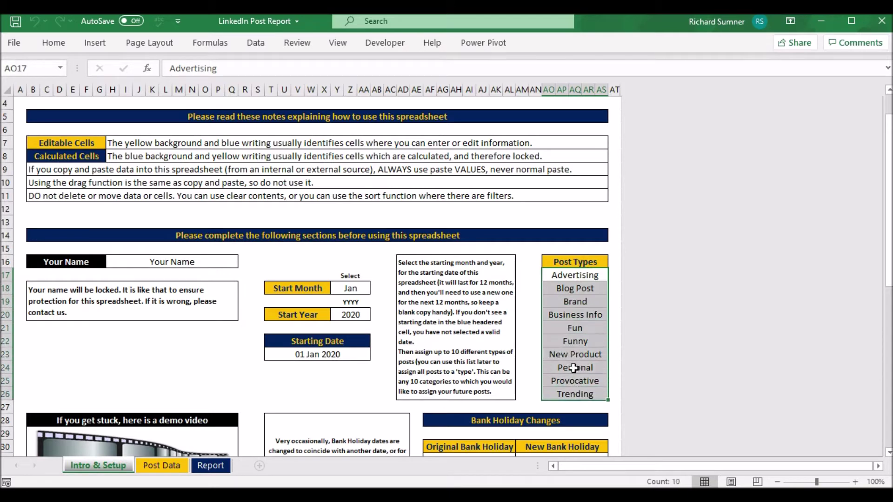
pyautogui.click(534, 277)
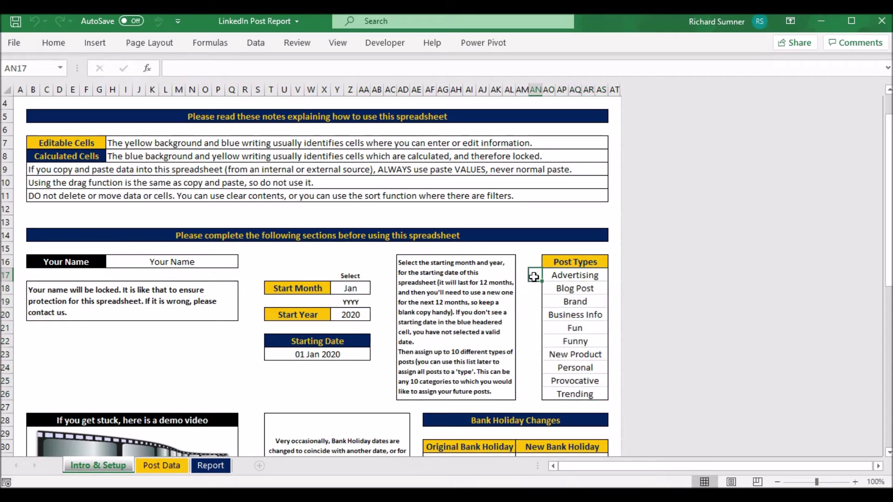
pyautogui.scroll(-2, 534, 277)
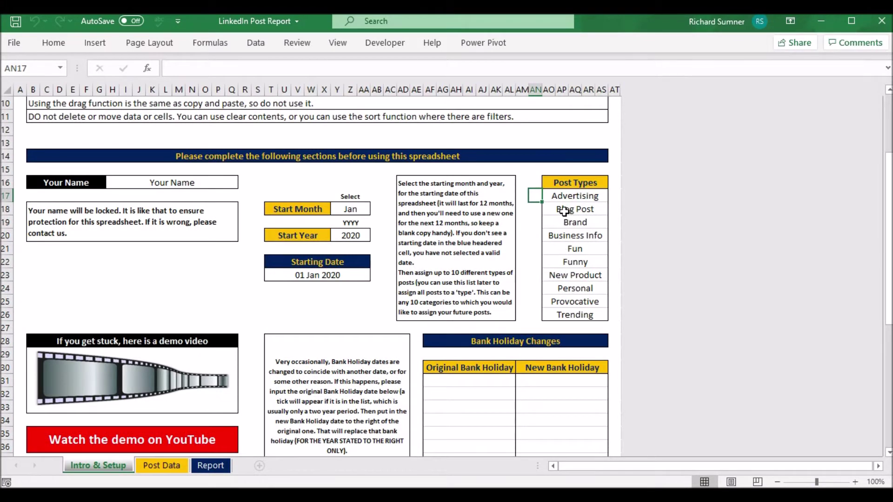
pyautogui.moveTo(562, 197); pyautogui.dragTo(572, 314)
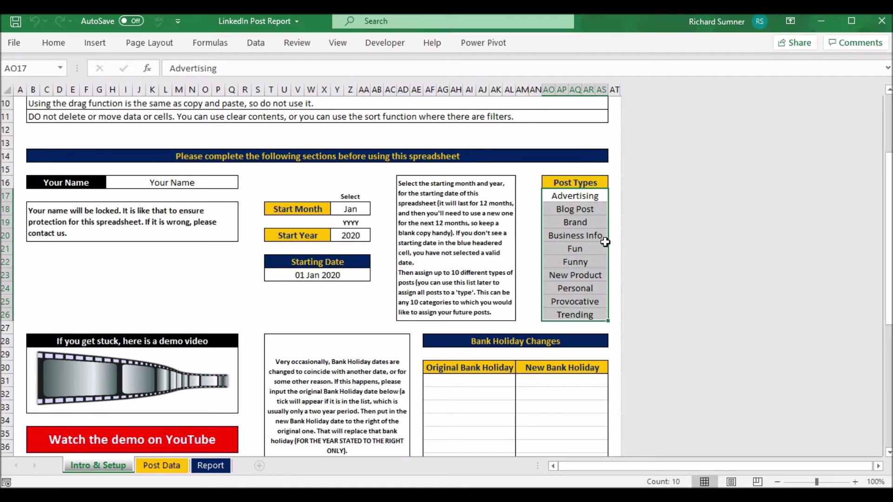
# Show the sorting and filtering commands and close them without sorting.
pyautogui.click(262, 50)
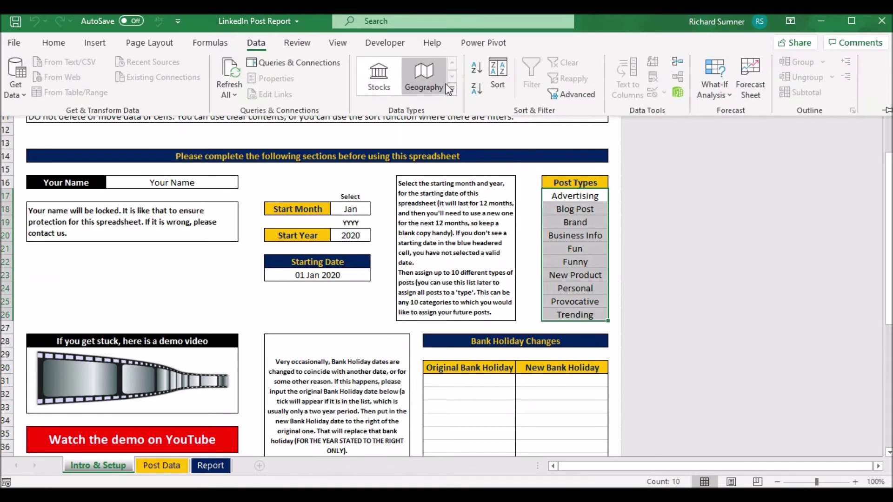
pyautogui.click(512, 249)
pyautogui.click(525, 241)
pyautogui.scroll(-3, 525, 242)
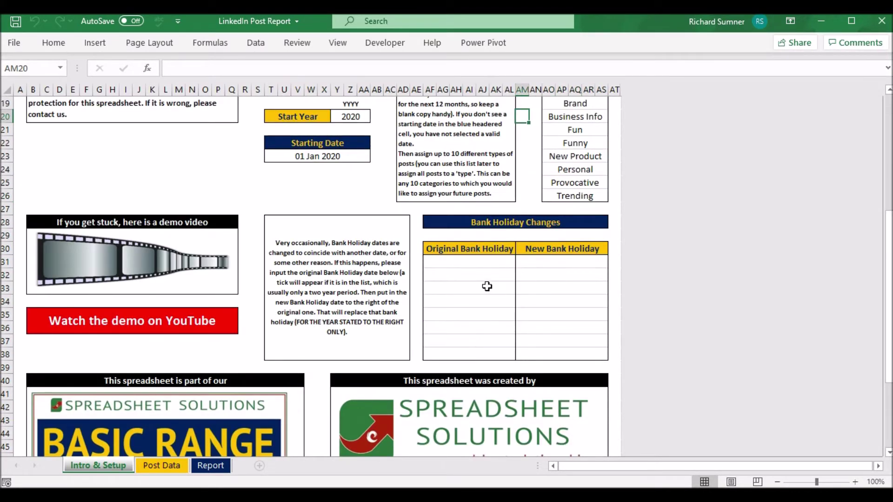
# Enter 04 May 2020 as the Original Bank Holiday, correcting the mistyped 5 May.
pyautogui.click(492, 263)
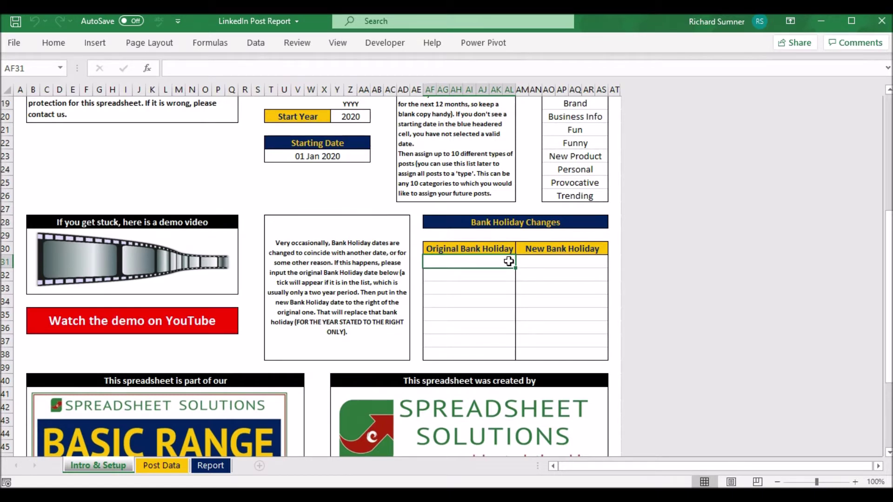
pyautogui.scroll(1, 402, 217)
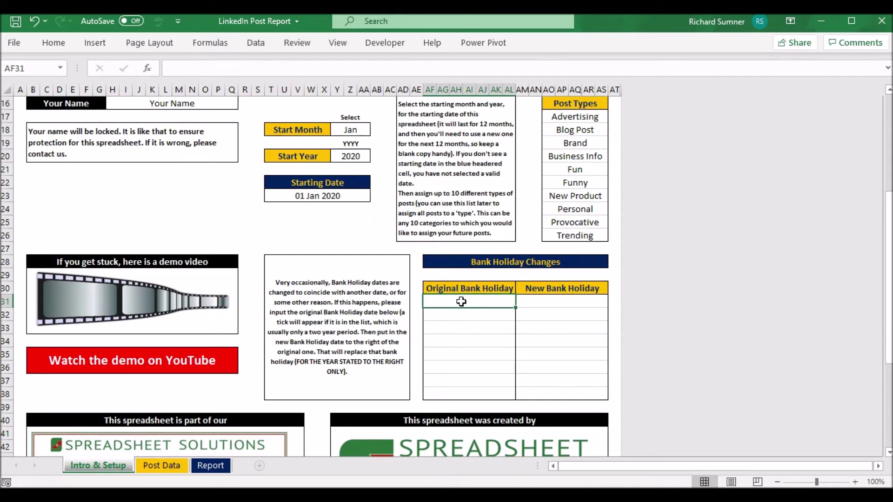
pyautogui.write('5 may')
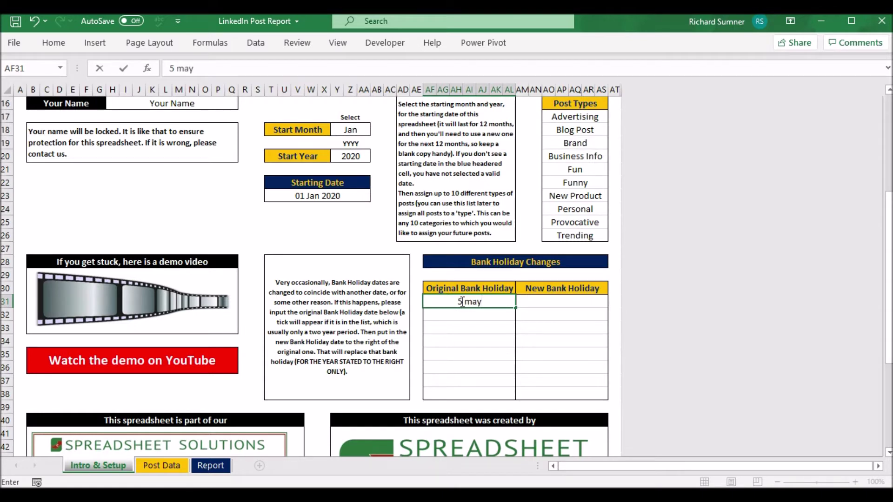
pyautogui.press('Return')
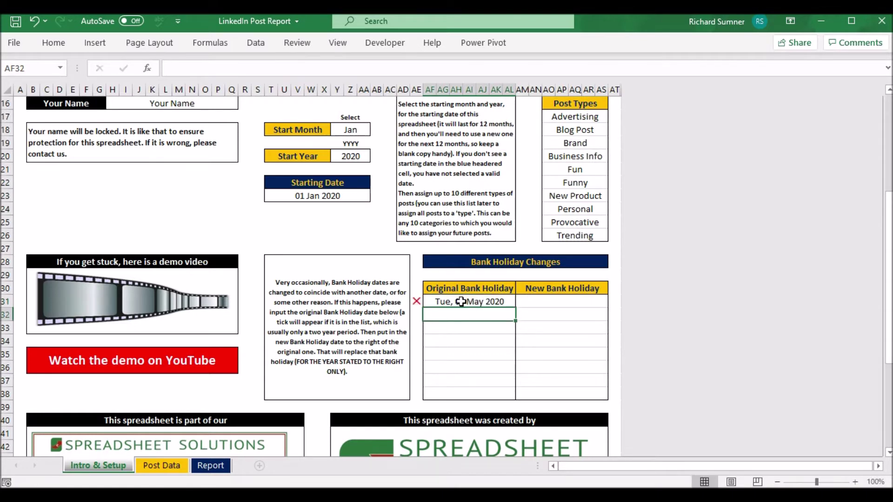
pyautogui.click(181, 69)
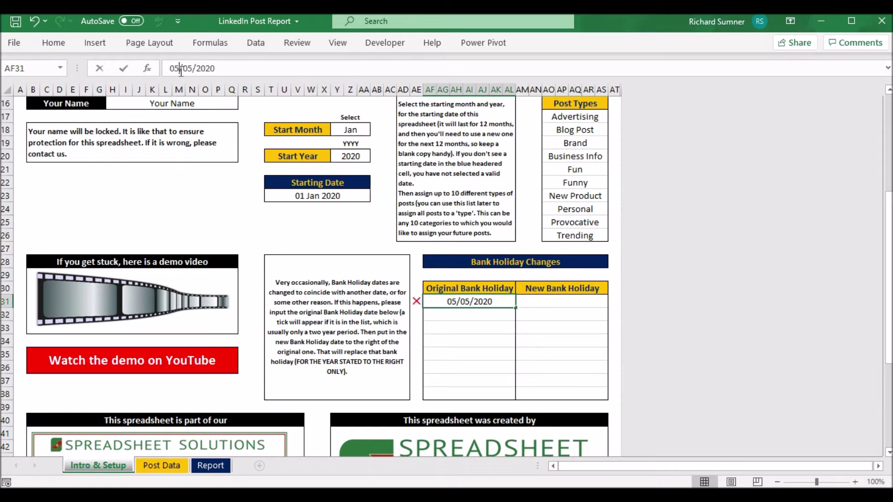
pyautogui.press('BackSpace')
pyautogui.write('4')
pyautogui.press('Return')
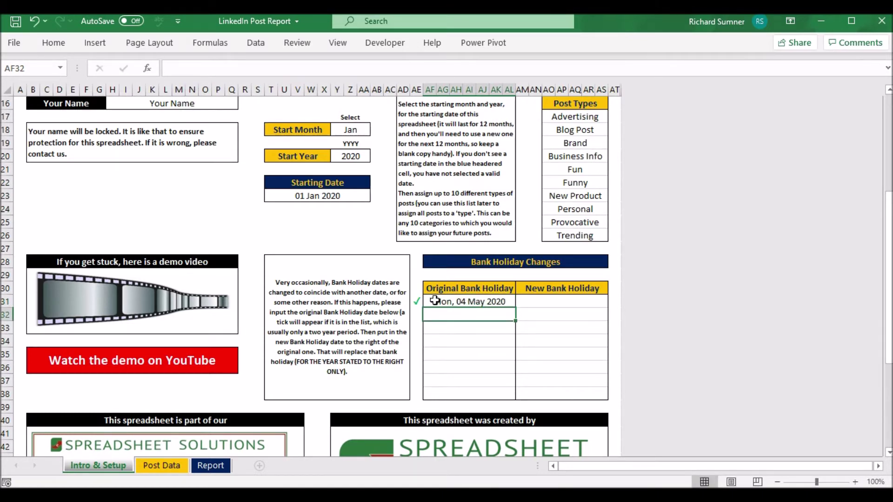
# Enter 08 May 2020 as the New Bank Holiday beside it.
pyautogui.click(522, 301)
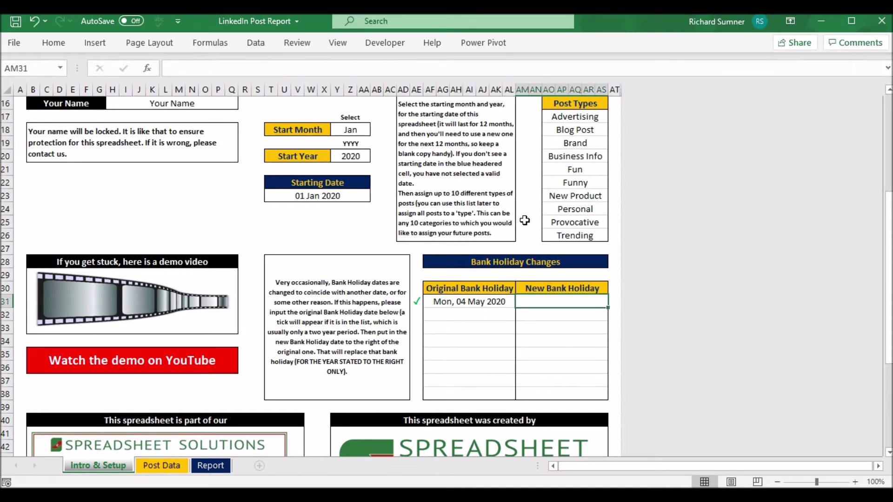
pyautogui.write('8 may')
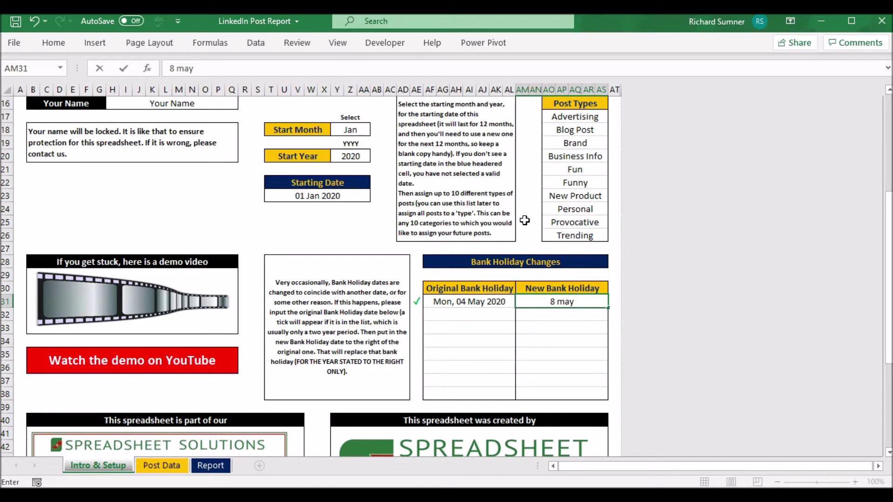
pyautogui.press('Return')
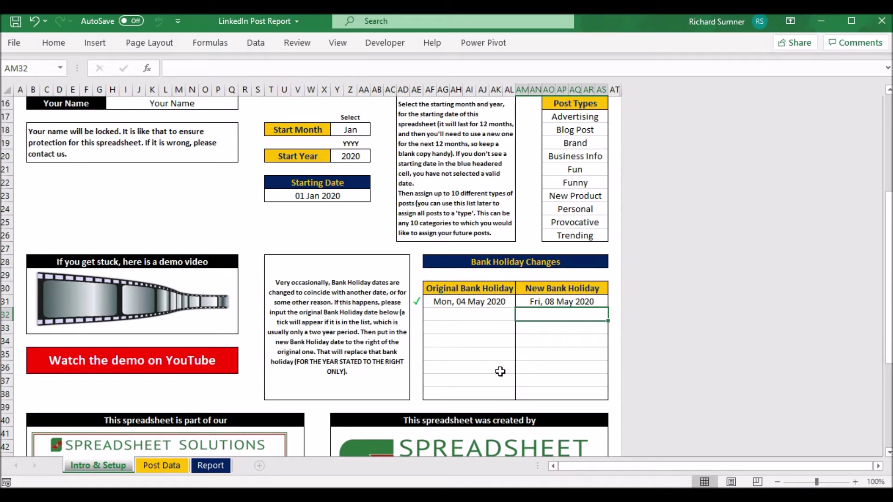
# Return to cell A1 at the top of the sheet.
pyautogui.click(449, 251)
pyautogui.press('Left')
pyautogui.press('Left')
pyautogui.press('Left')
pyautogui.press('Left')
pyautogui.press('Left')
pyautogui.press('Left')
pyautogui.press('Left')
pyautogui.press('Left')
pyautogui.press('Left')
pyautogui.press('Left')
pyautogui.press('Left')
pyautogui.press('Left')
pyautogui.press('Left')
pyautogui.press('Left')
pyautogui.press('Left')
pyautogui.press('Left')
pyautogui.press('Left')
pyautogui.press('Left')
pyautogui.press('Left')
pyautogui.press('Left')
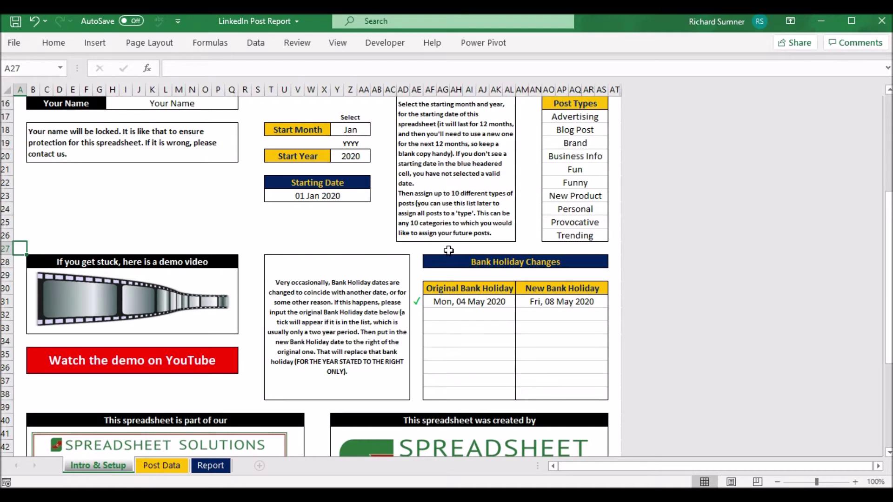
pyautogui.hotkey('ctrl', 'Home')
pyautogui.scroll(-3, 470, 255)
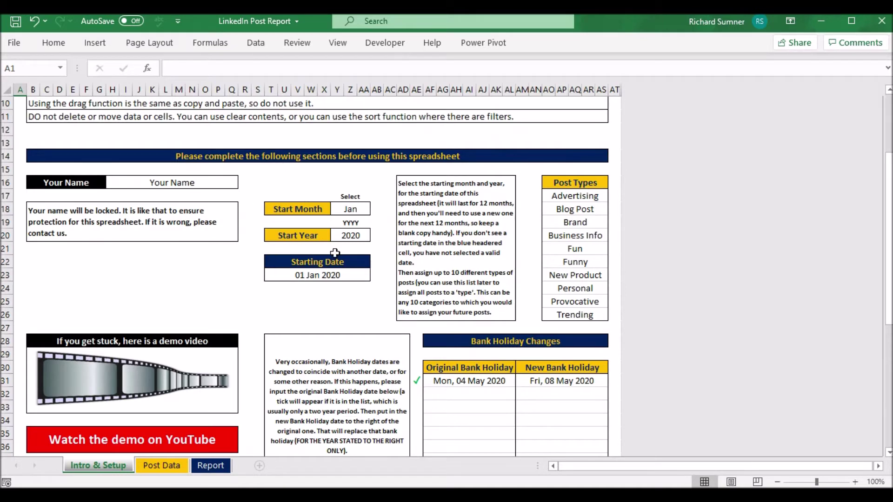
pyautogui.scroll(3, 335, 252)
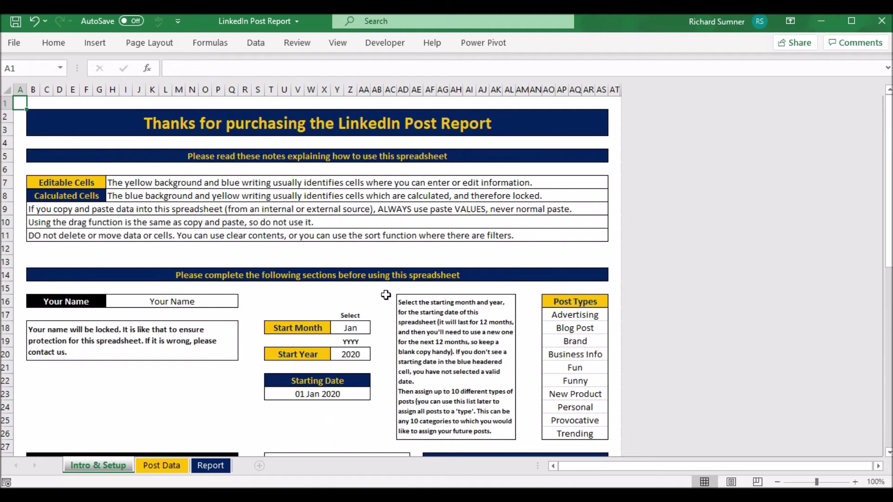
# Switch to the Post Data sheet and scroll through it.
pyautogui.click(163, 466)
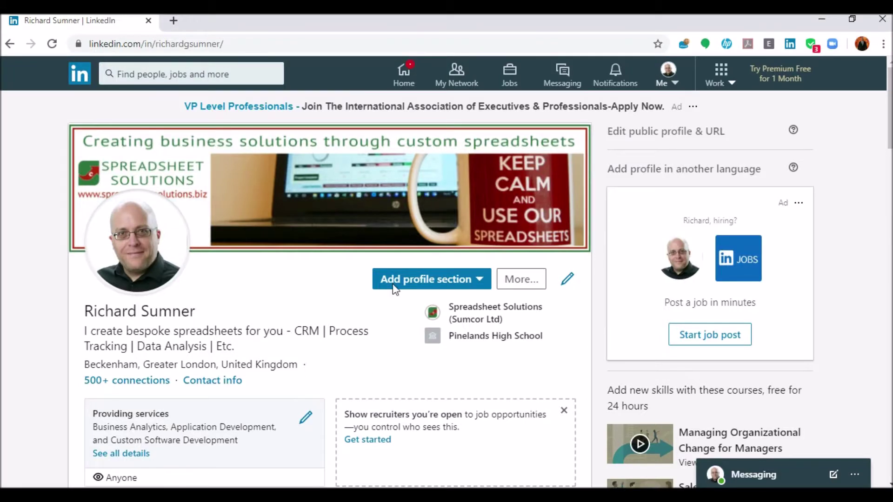
pyautogui.scroll(-5, 528, 202)
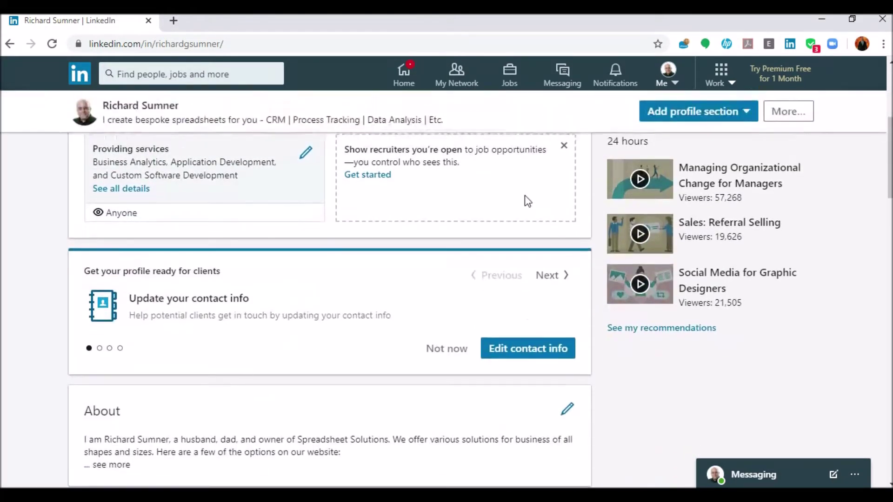
pyautogui.scroll(-8, 528, 202)
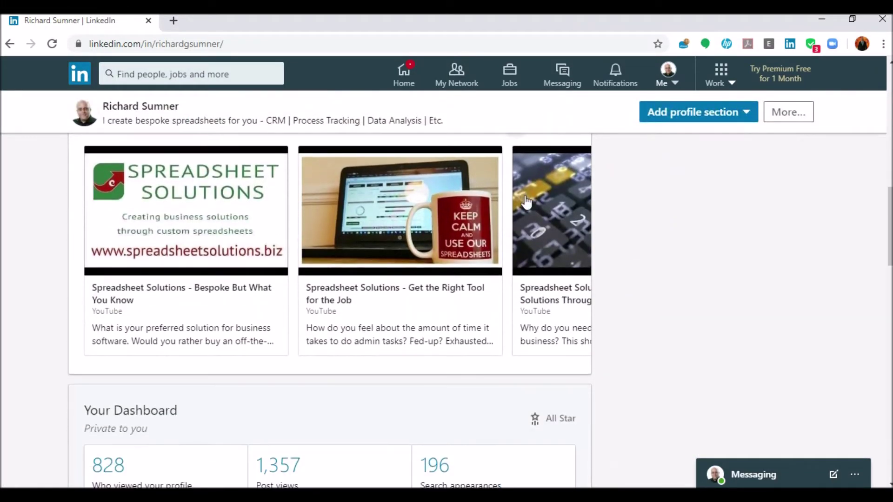
pyautogui.scroll(-4, 526, 201)
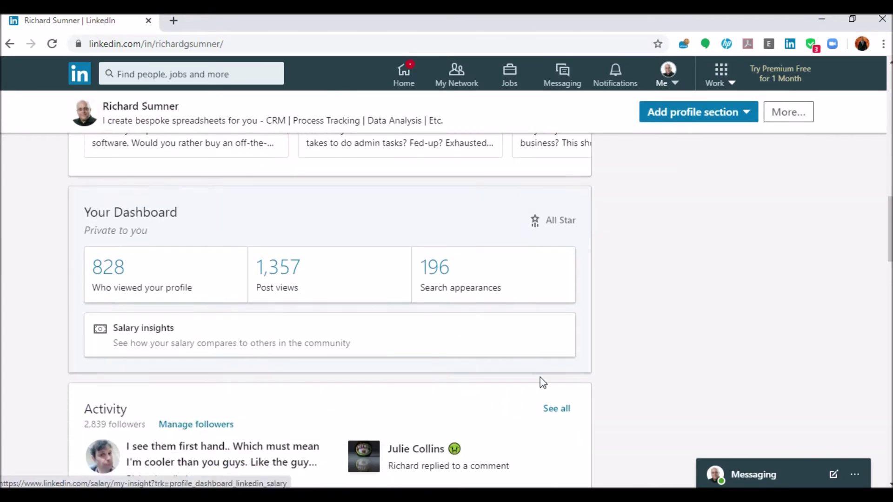
# Show the LinkedIn profile's posts-only activity feed, scroll it, then return to Excel.
pyautogui.click(546, 410)
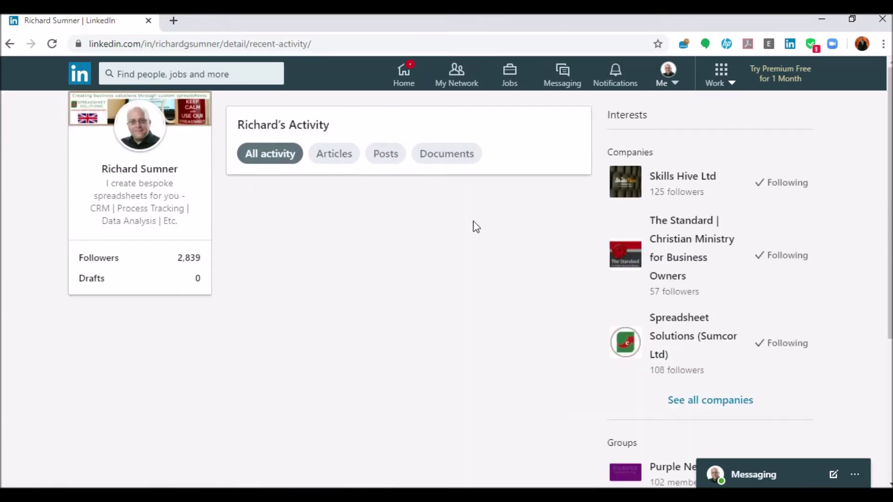
pyautogui.click(397, 161)
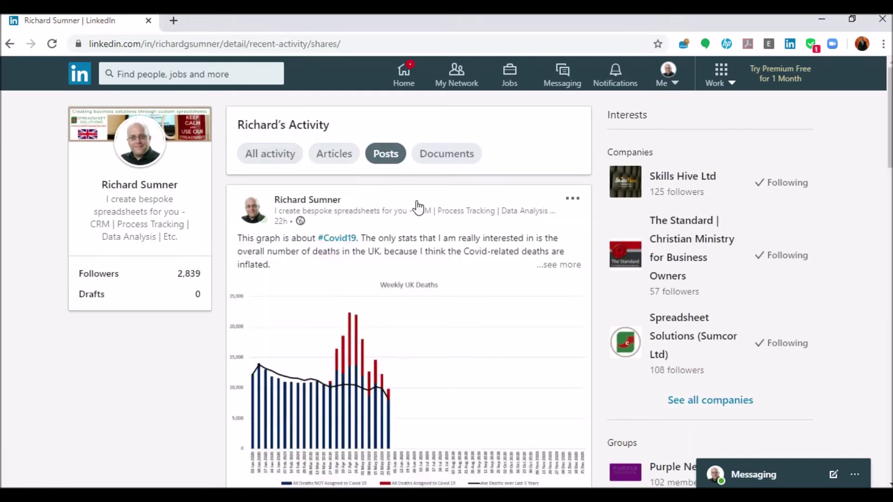
pyautogui.scroll(-1, 433, 235)
pyautogui.scroll(-15, 432, 236)
pyautogui.scroll(12, 432, 237)
pyautogui.scroll(4, 434, 241)
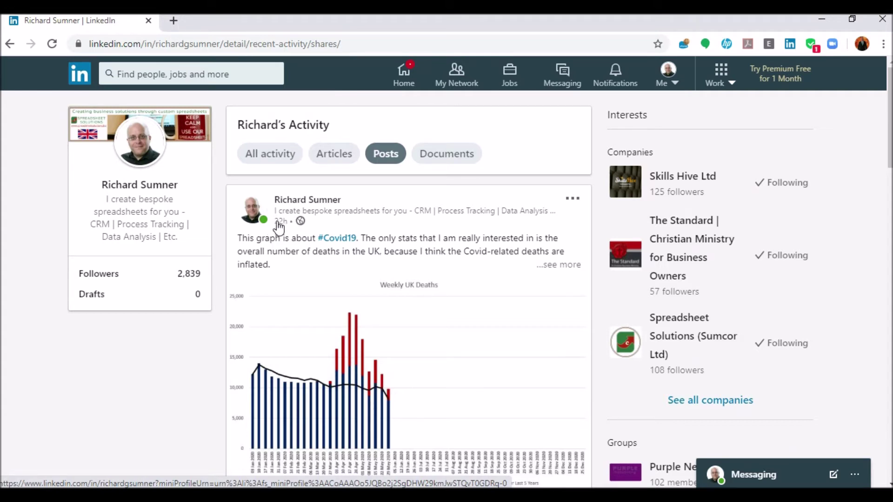
pyautogui.hotkey('alt', 'Tab')
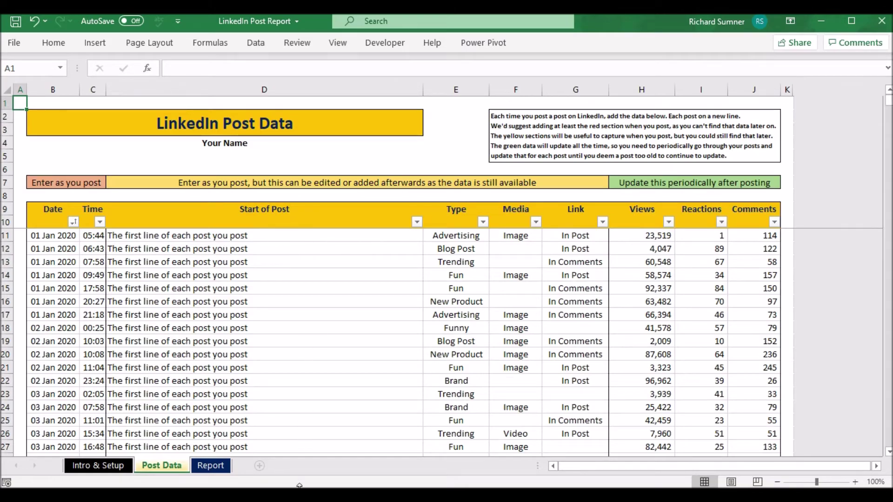
pyautogui.hotkey('alt', 'Tab')
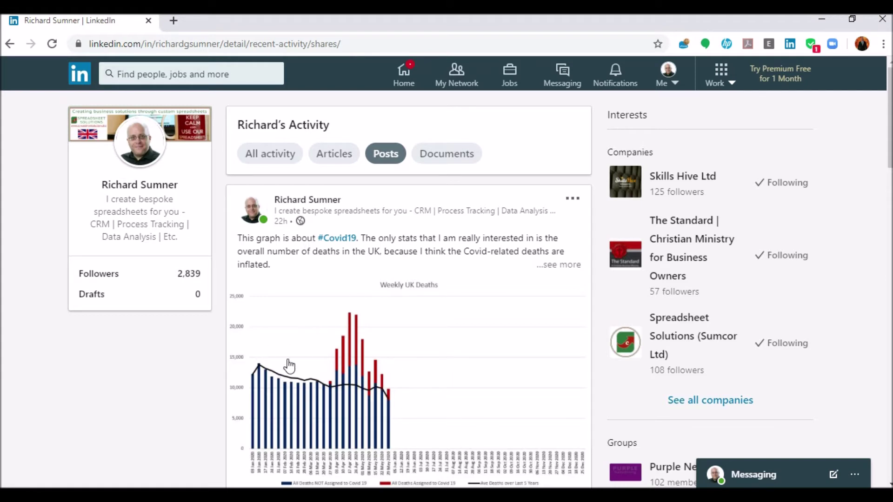
pyautogui.hotkey('alt', 'Tab')
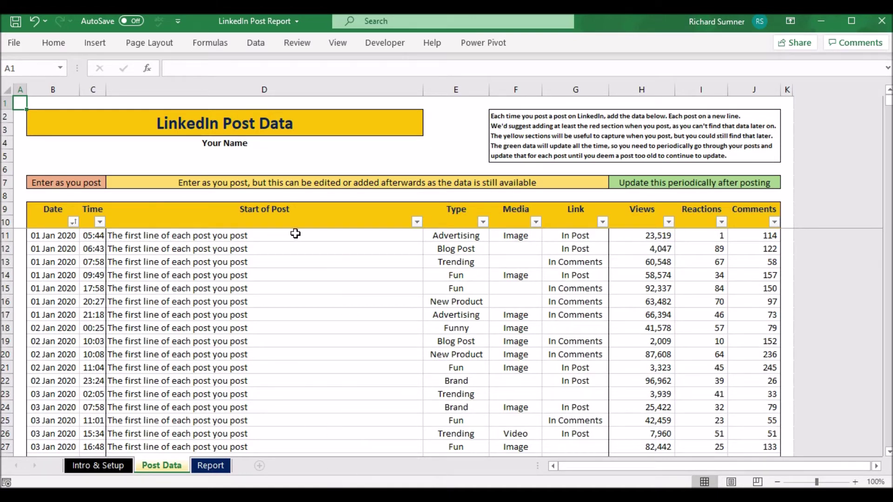
pyautogui.hotkey('alt', 'Tab')
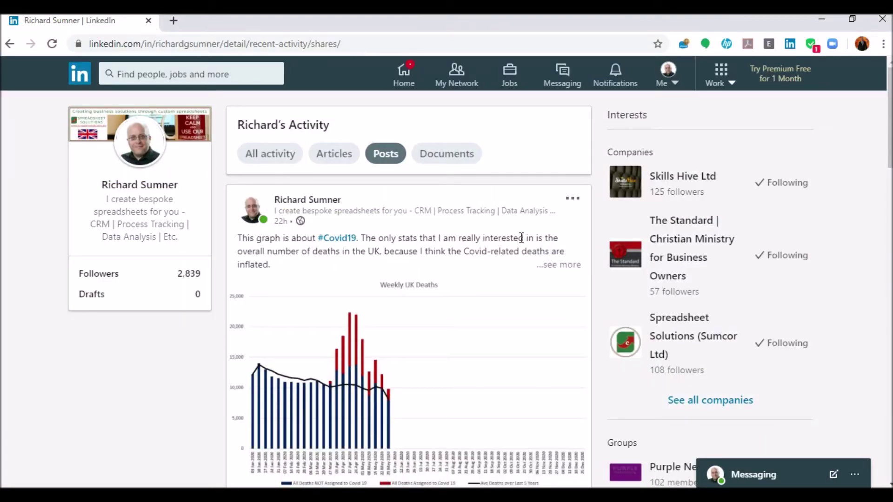
pyautogui.moveTo(524, 238); pyautogui.dragTo(254, 237)
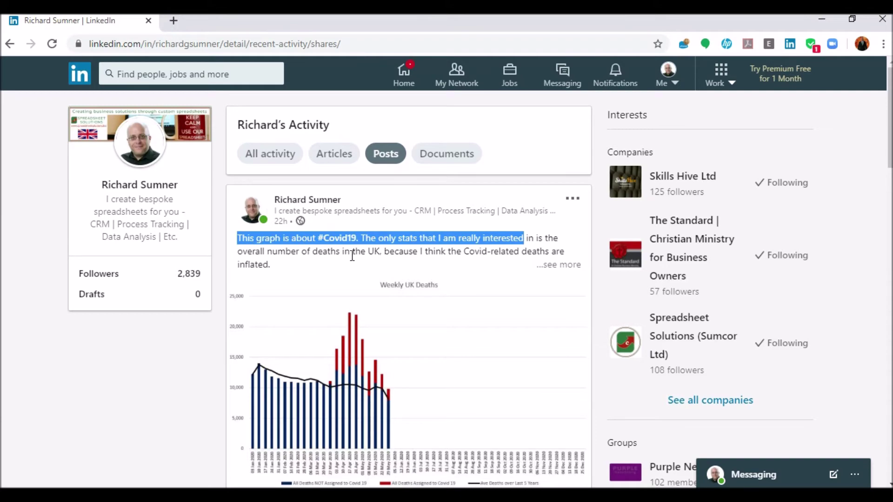
pyautogui.hotkey('alt', 'Tab')
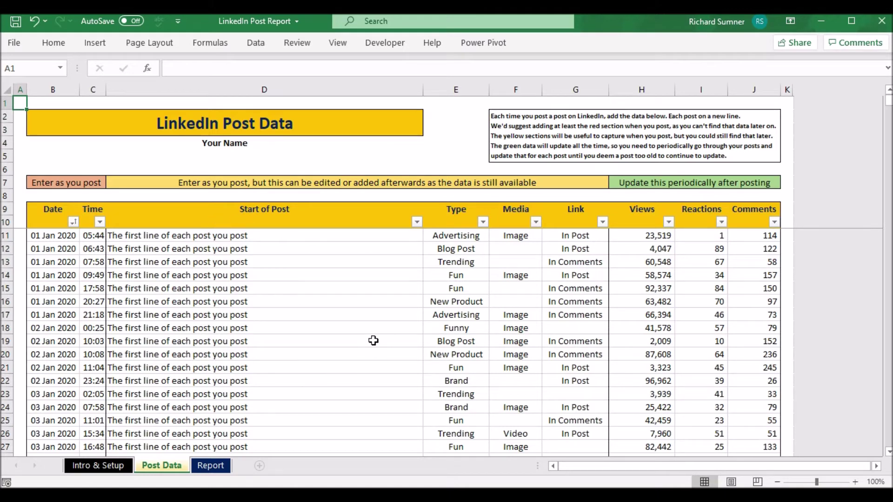
pyautogui.click(456, 237)
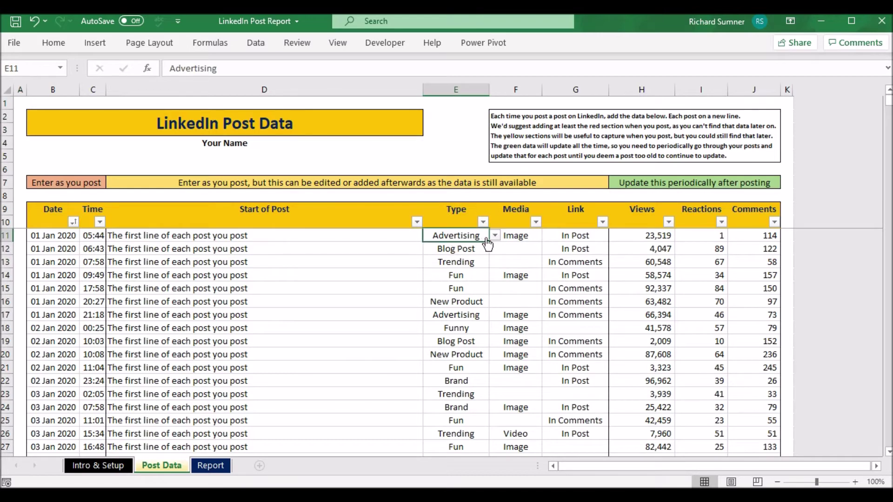
pyautogui.click(494, 236)
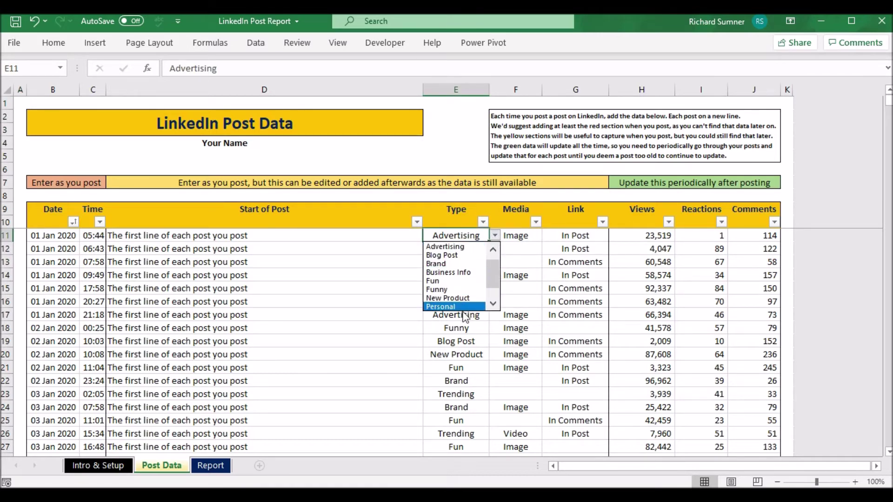
pyautogui.click(465, 248)
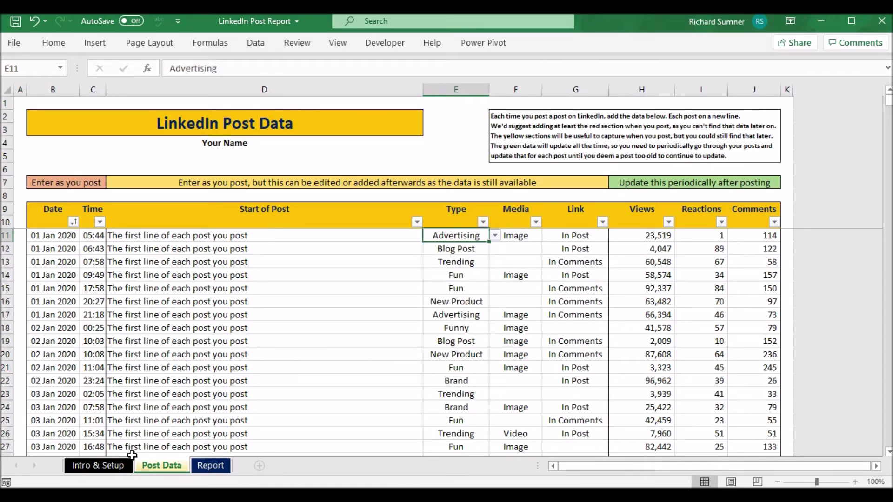
pyautogui.click(107, 466)
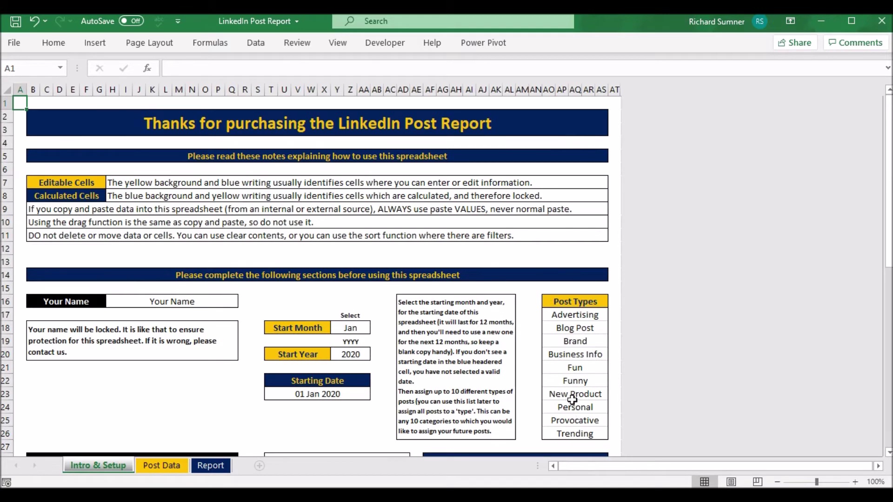
pyautogui.click(180, 467)
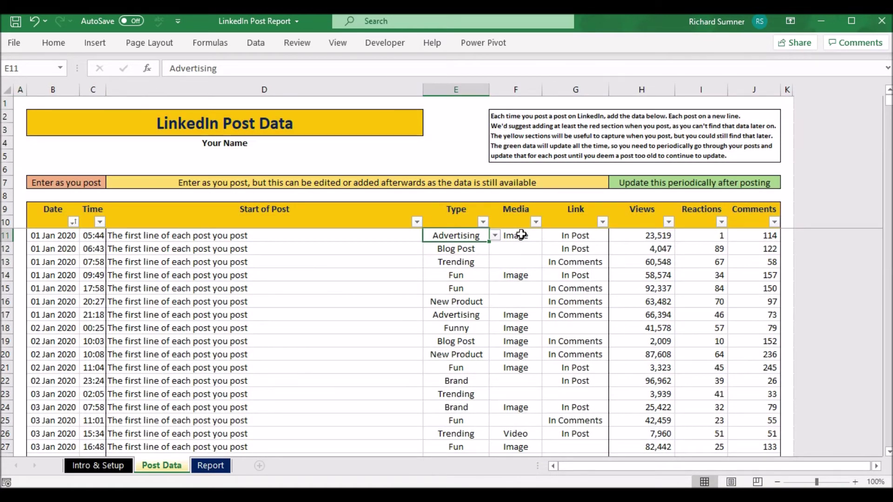
pyautogui.click(521, 248)
pyautogui.click(548, 249)
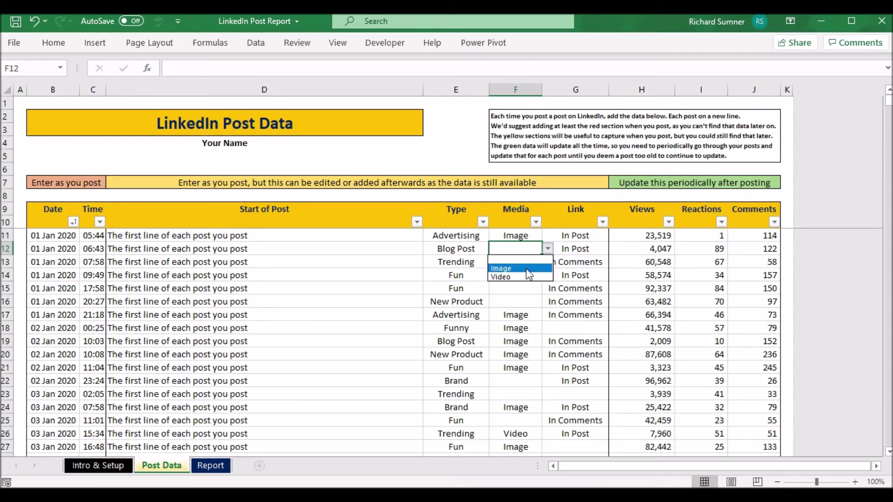
pyautogui.click(512, 260)
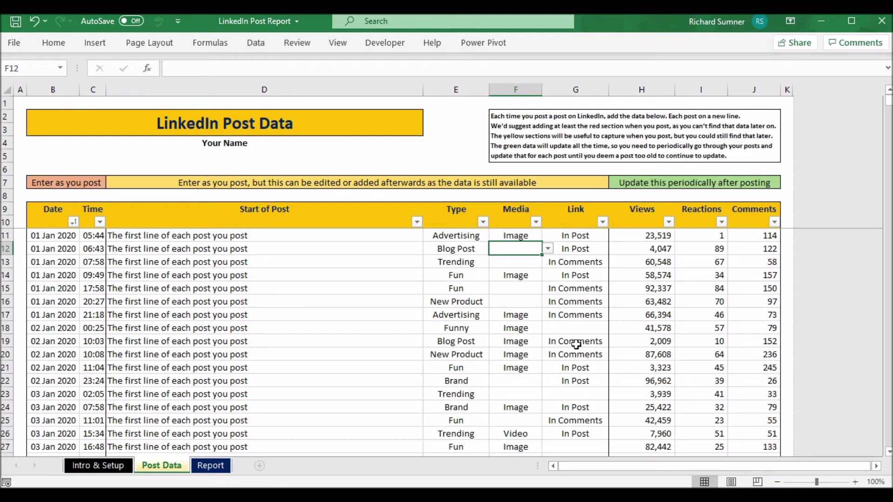
pyautogui.scroll(-3, 562, 300)
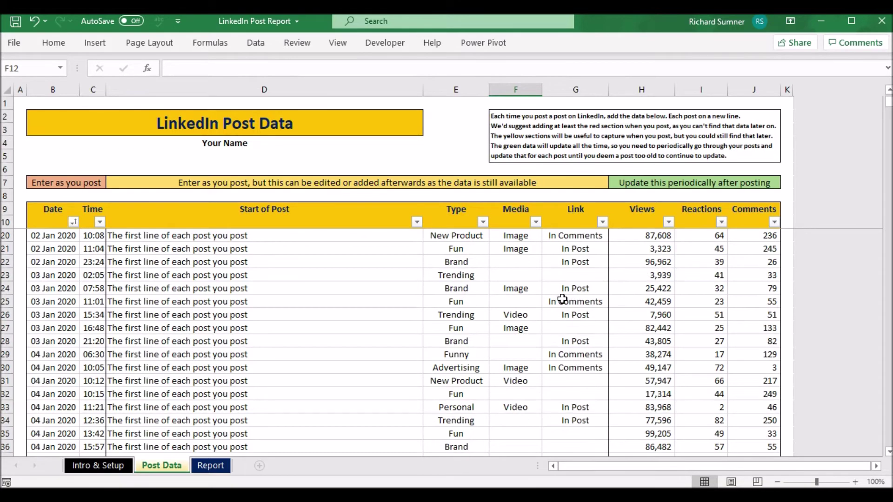
pyautogui.click(565, 277)
pyautogui.click(614, 275)
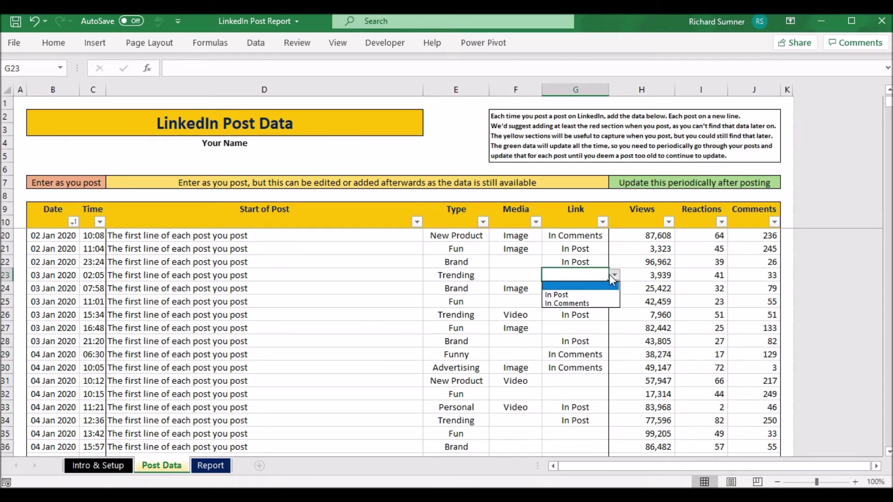
pyautogui.click(577, 291)
pyautogui.scroll(3, 576, 286)
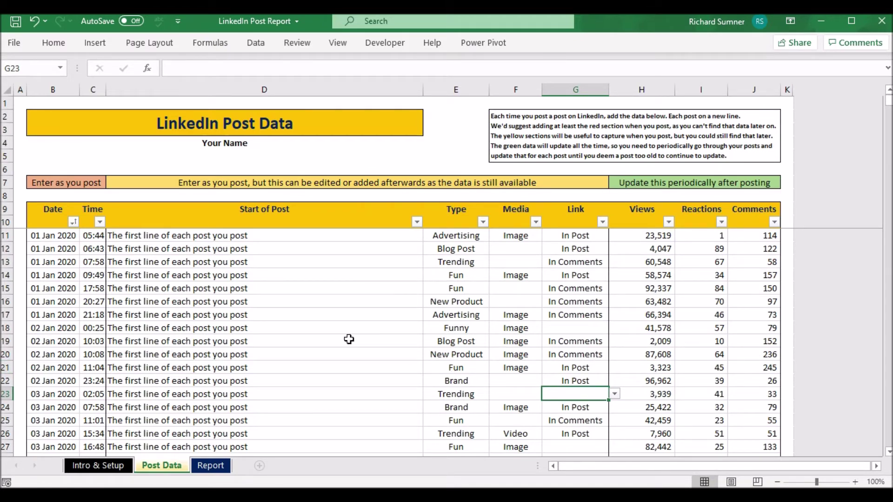
pyautogui.click(315, 343)
pyautogui.hotkey('ctrl', 'Down')
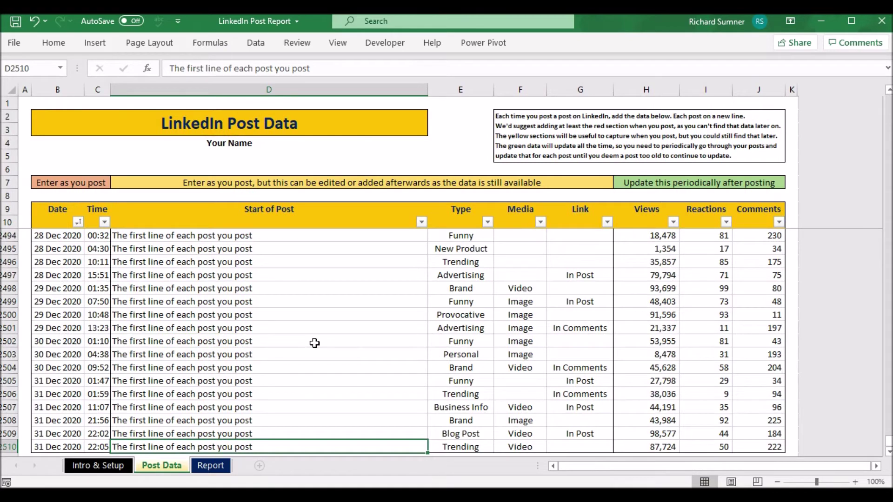
pyautogui.hotkey('ctrl', 'Up')
pyautogui.press('Up')
pyautogui.press('Up')
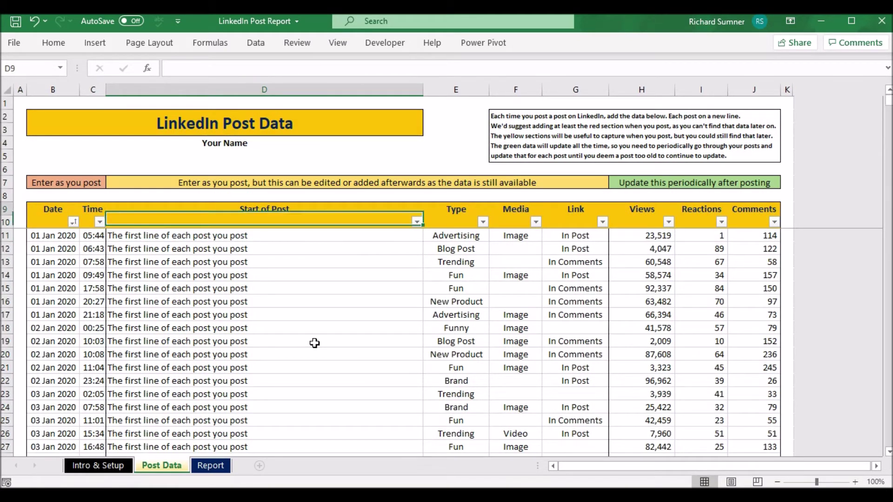
pyautogui.hotkey('ctrl', 'Home')
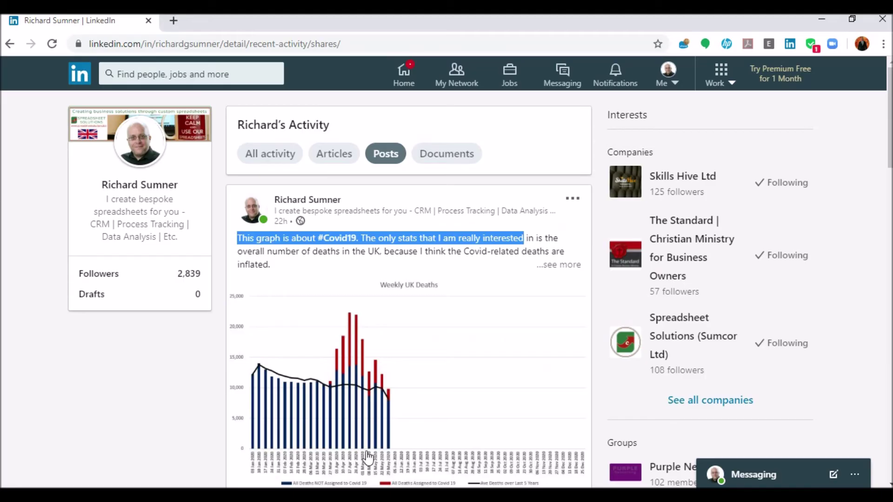
# Scroll through the LinkedIn activity feed, checking each post's view count.
pyautogui.scroll(-1, 477, 305)
pyautogui.scroll(-2, 477, 303)
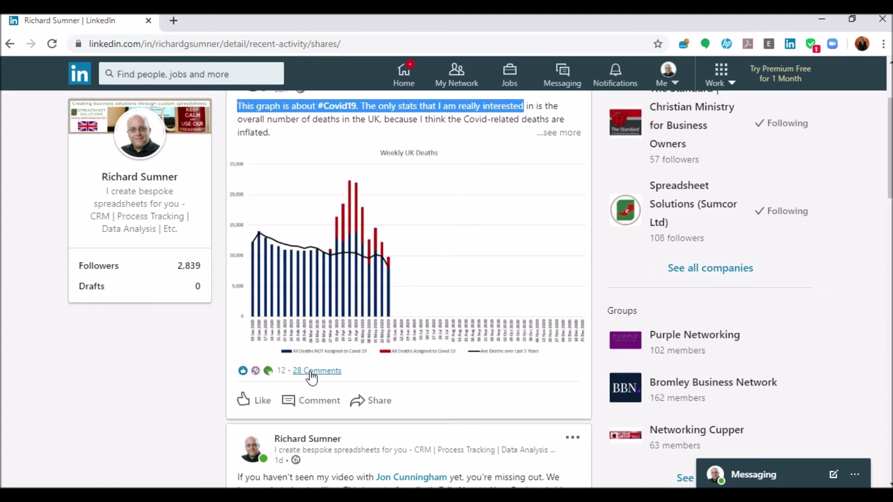
pyautogui.scroll(-2, 366, 366)
pyautogui.scroll(4, 366, 366)
pyautogui.scroll(-3, 367, 371)
pyautogui.scroll(-5, 367, 365)
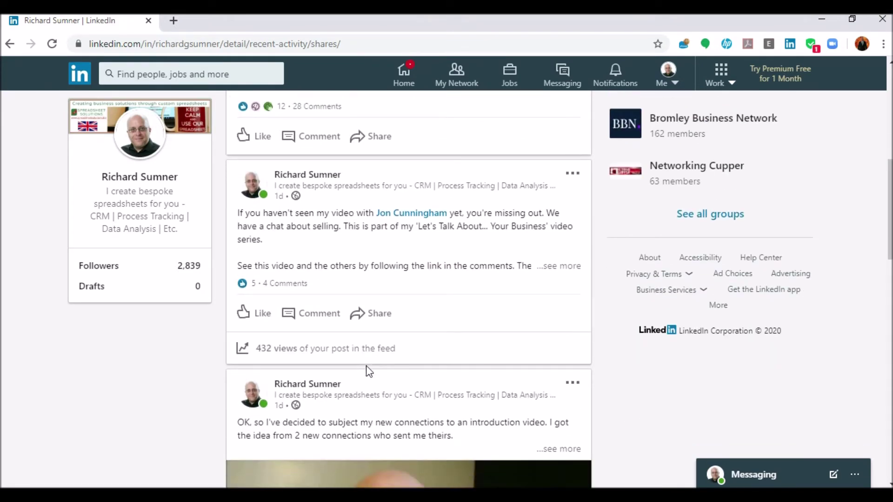
pyautogui.scroll(1, 363, 357)
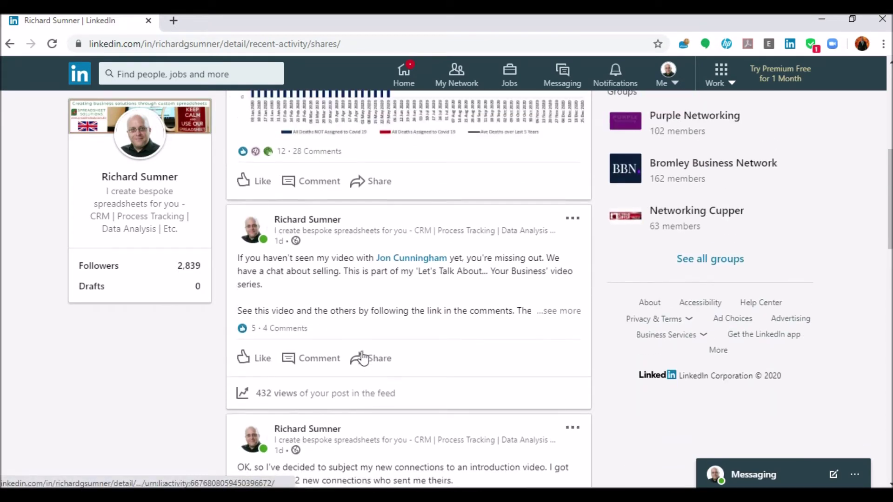
pyautogui.scroll(1, 363, 357)
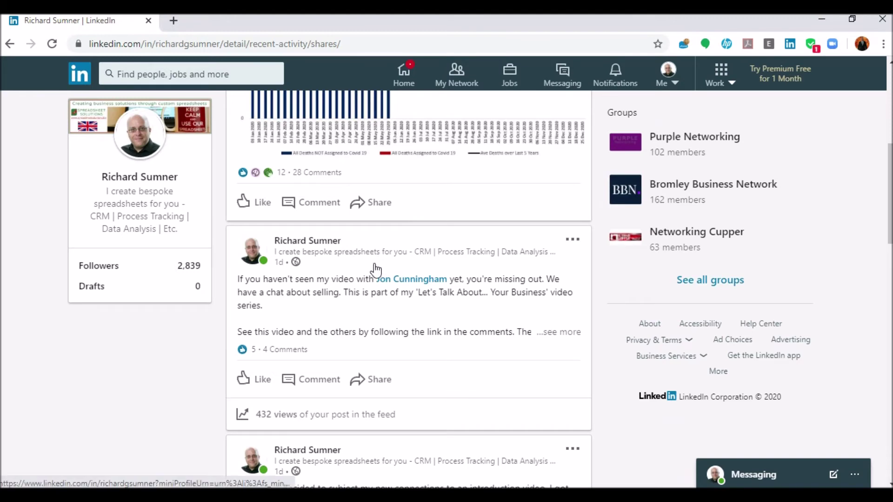
pyautogui.scroll(-3, 363, 272)
pyautogui.scroll(-6, 330, 282)
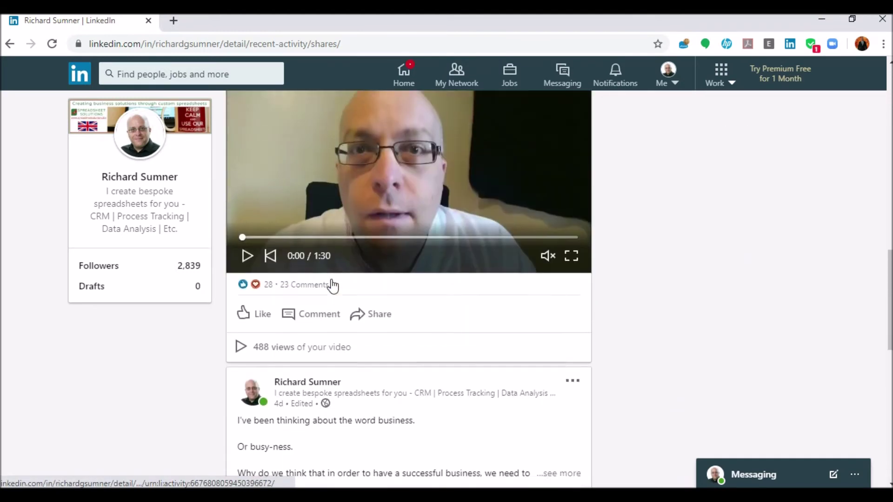
pyautogui.scroll(-5, 341, 339)
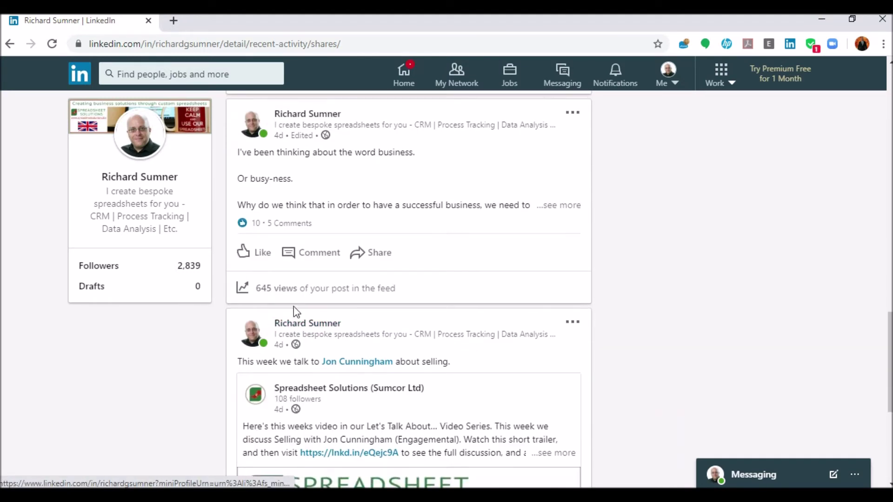
pyautogui.scroll(-4, 363, 294)
pyautogui.scroll(-20, 323, 320)
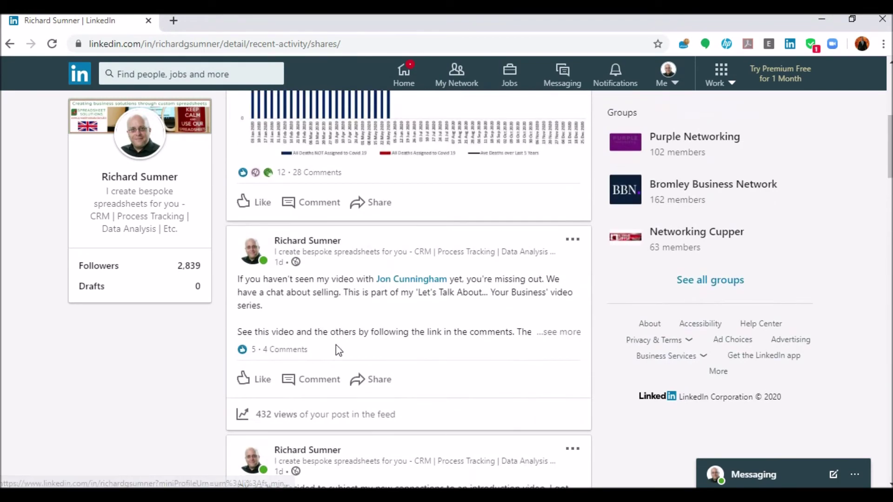
pyautogui.scroll(5, 379, 313)
pyautogui.scroll(1, 385, 283)
pyautogui.scroll(-7, 385, 283)
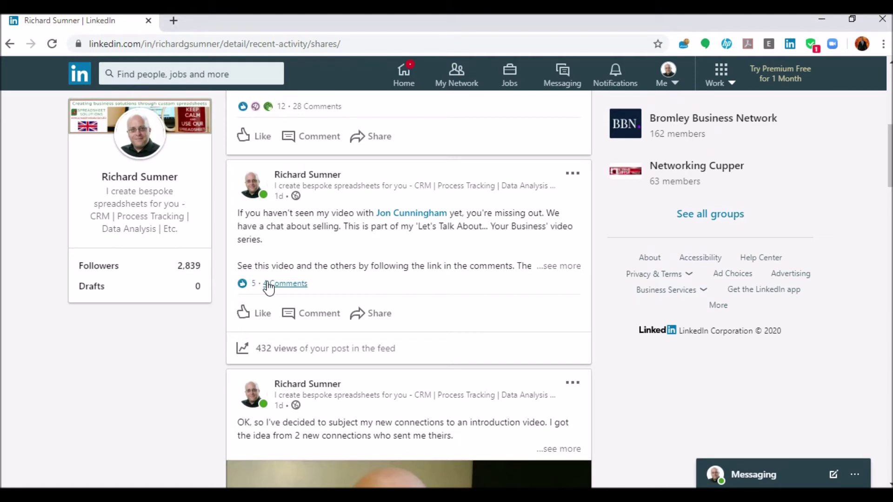
# Switch to the workbook, scroll the LinkedIn Post Data table, and return to Excel.
pyautogui.click(237, 442)
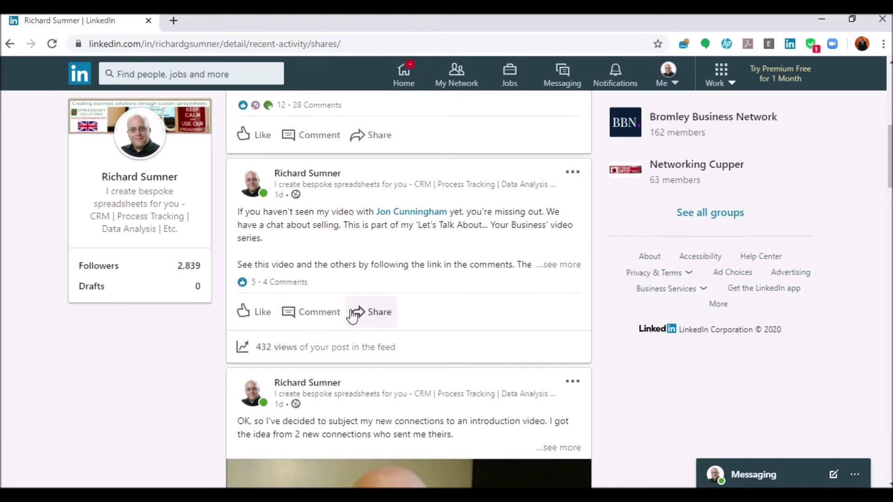
pyautogui.scroll(-10, 353, 311)
pyautogui.scroll(-5, 352, 316)
pyautogui.scroll(-5, 353, 316)
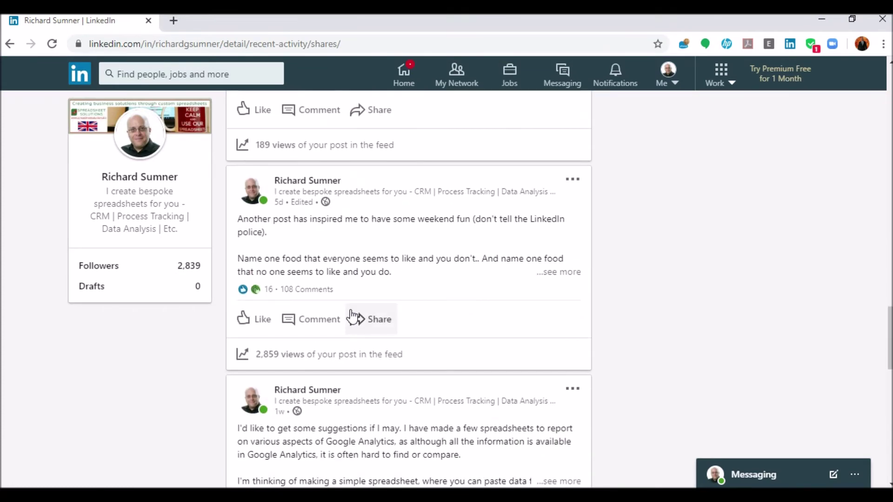
pyautogui.scroll(8, 352, 317)
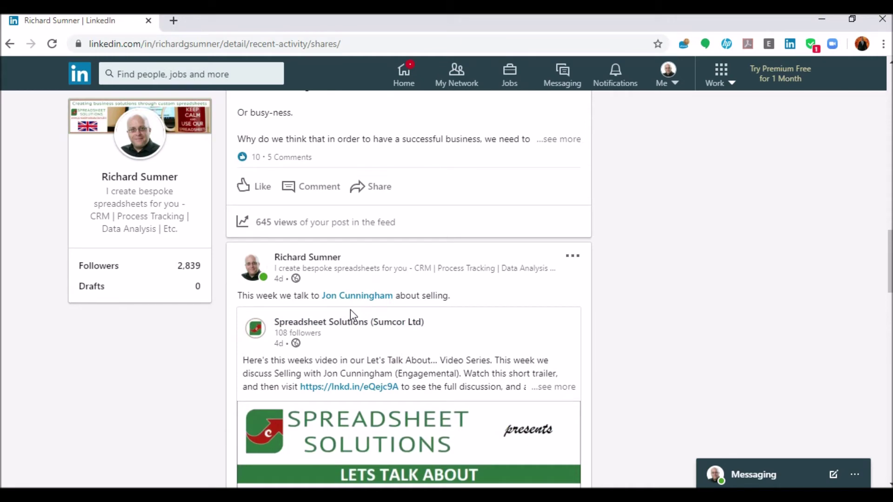
pyautogui.scroll(-1, 351, 311)
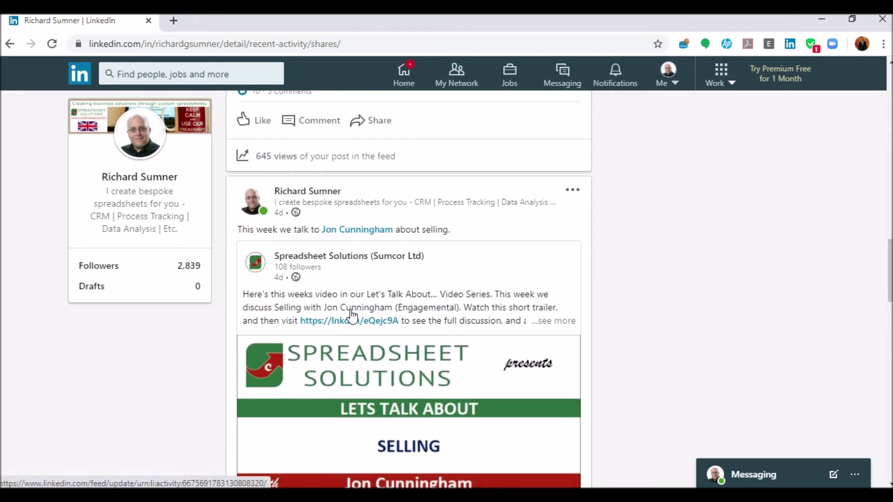
pyautogui.scroll(-15, 352, 317)
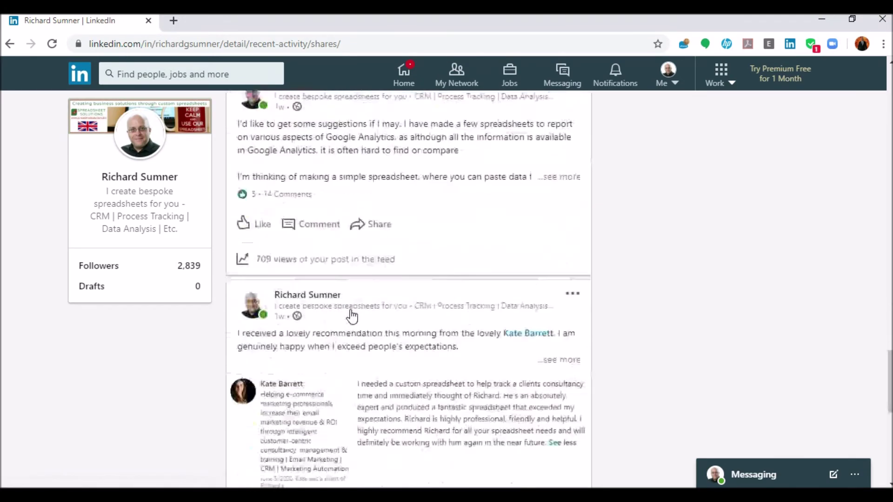
pyautogui.scroll(15, 352, 317)
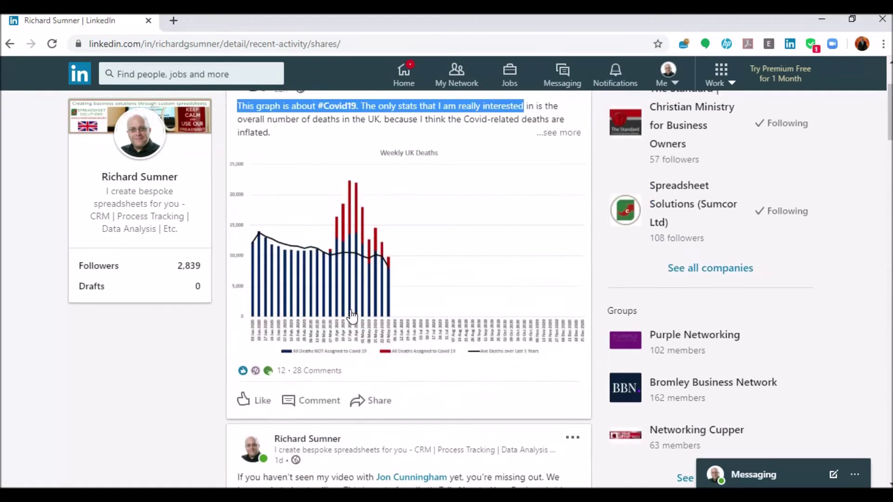
pyautogui.hotkey('alt', 'Tab')
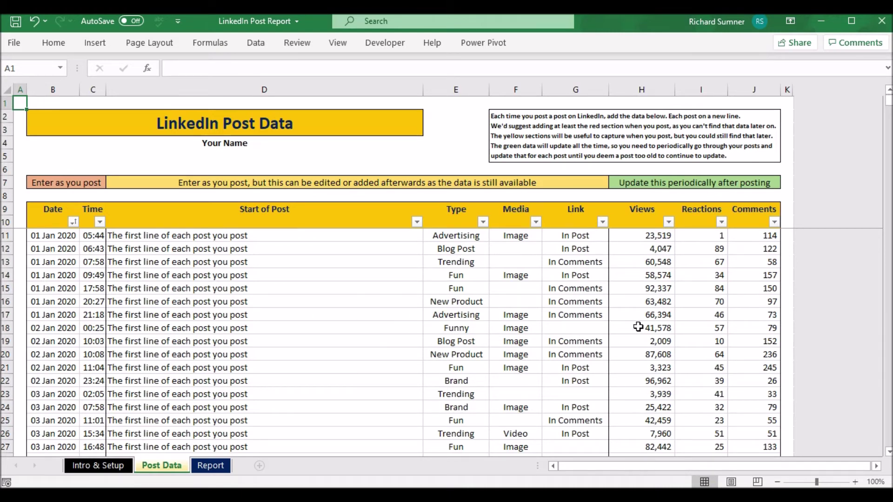
# Select H13 and then A1 on Post Data, then open the Report sheet.
pyautogui.click(657, 261)
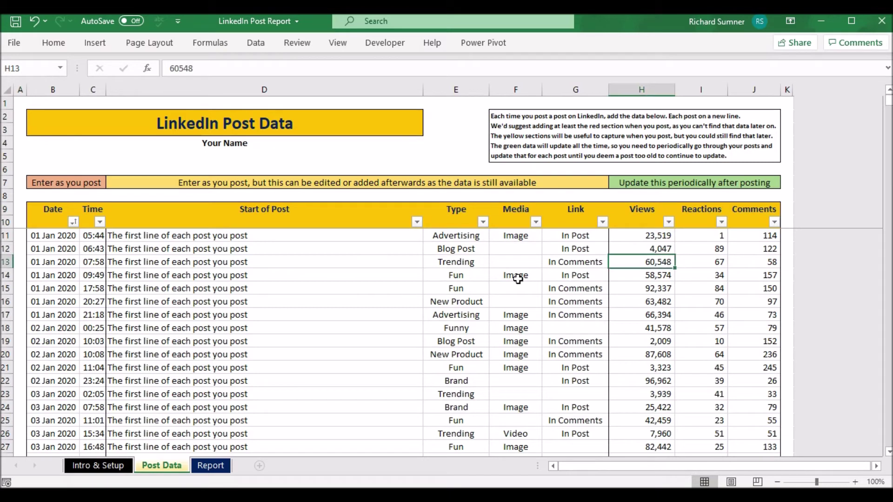
pyautogui.click(18, 103)
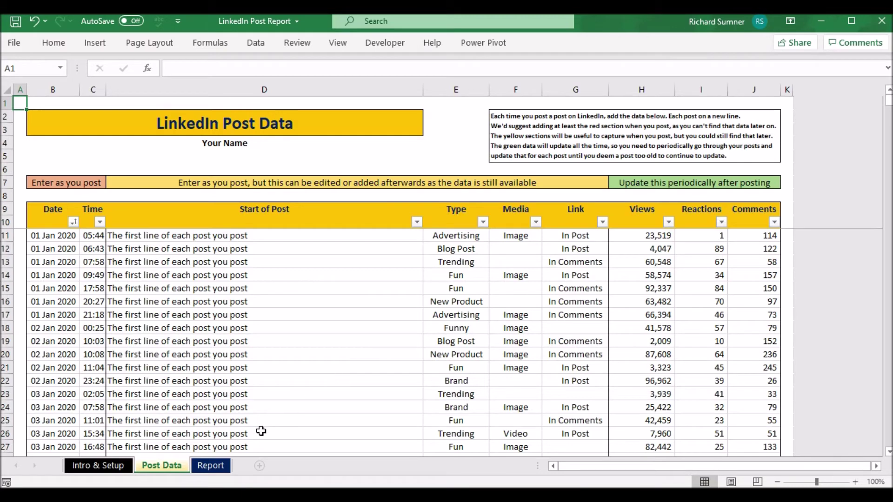
pyautogui.click(219, 465)
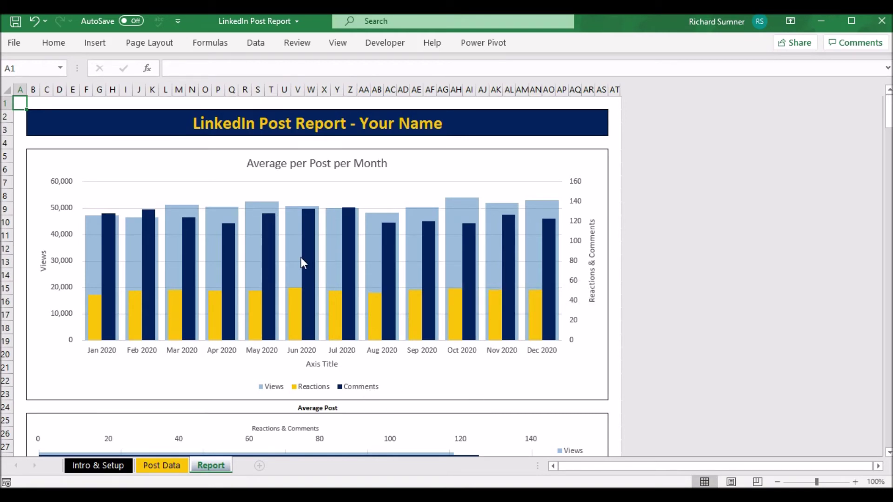
# Scroll down the Report sheet past the day, hour, type, media and link charts.
pyautogui.moveTo(306, 262)
pyautogui.scroll(-5, 635, 230)
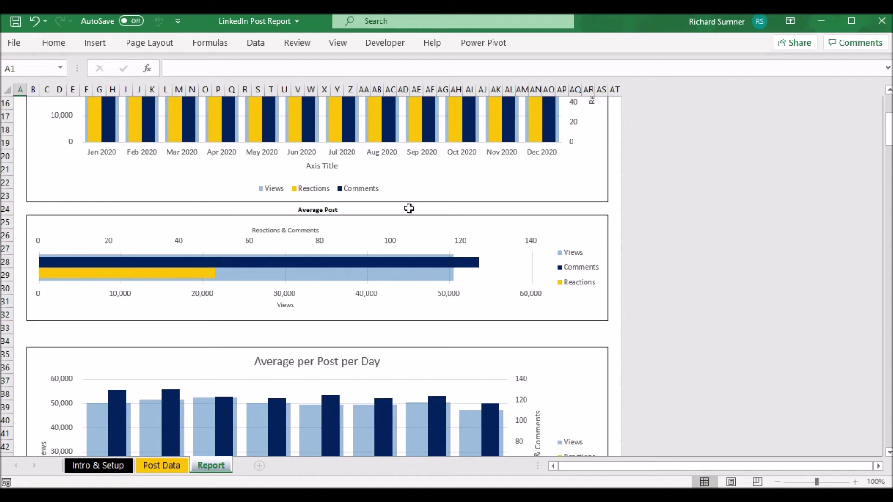
pyautogui.scroll(-3, 646, 261)
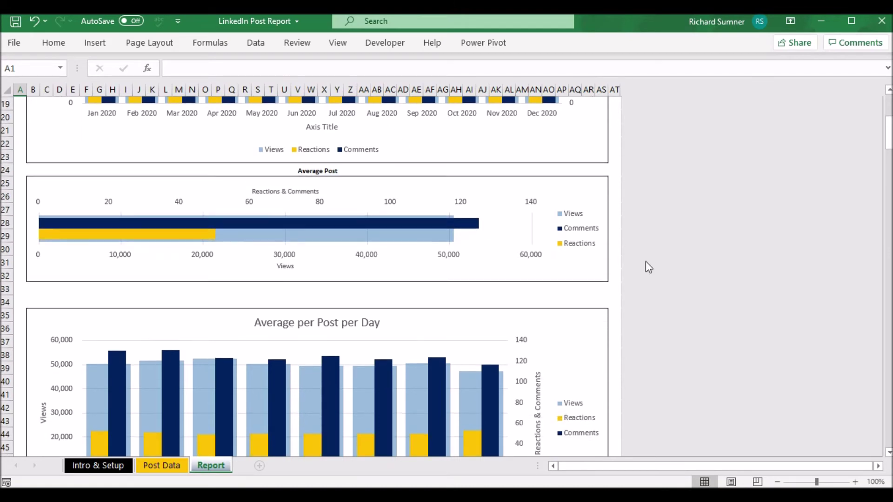
pyautogui.scroll(-2, 646, 262)
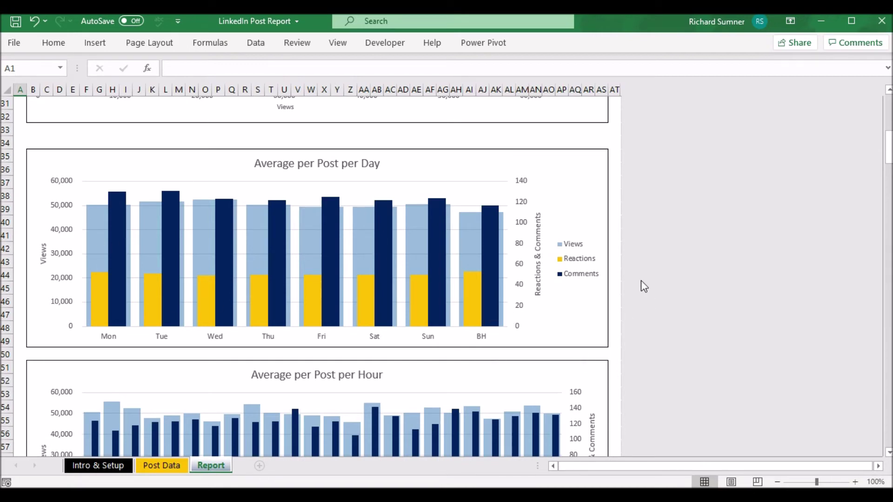
pyautogui.scroll(-4, 635, 274)
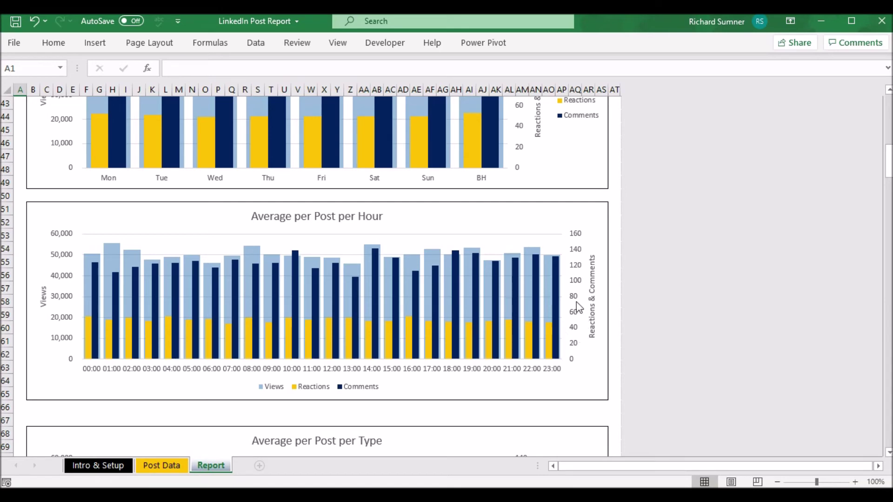
pyautogui.click(617, 285)
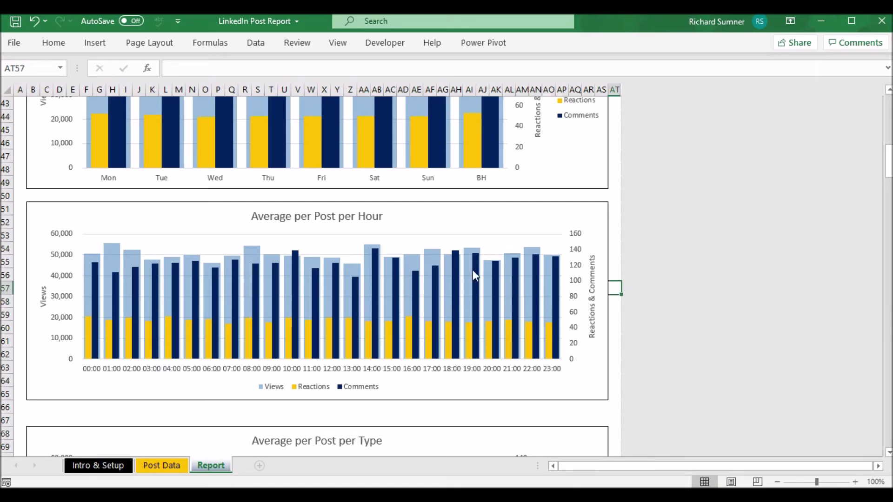
pyautogui.scroll(-6, 631, 324)
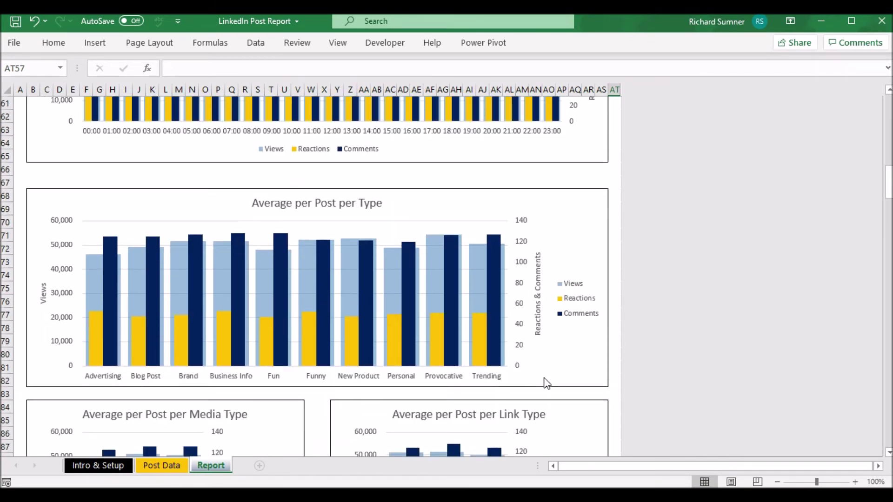
pyautogui.click(617, 279)
pyautogui.scroll(-4, 618, 279)
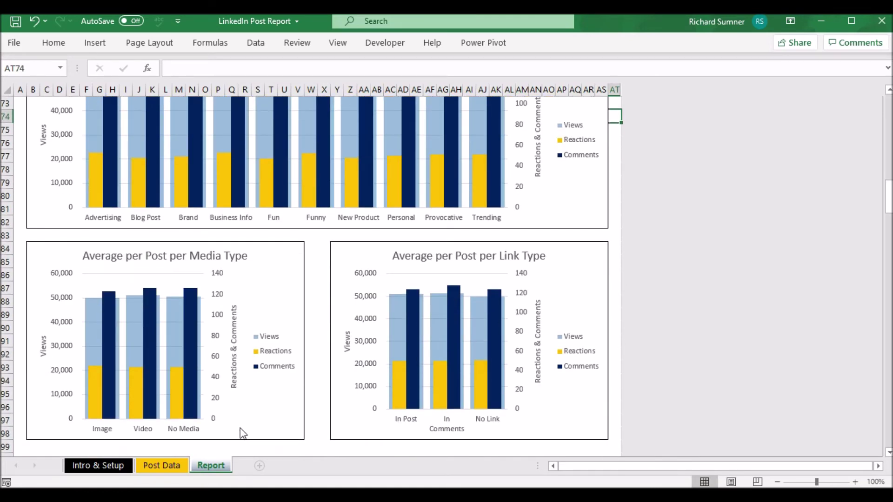
pyautogui.scroll(-1, 240, 428)
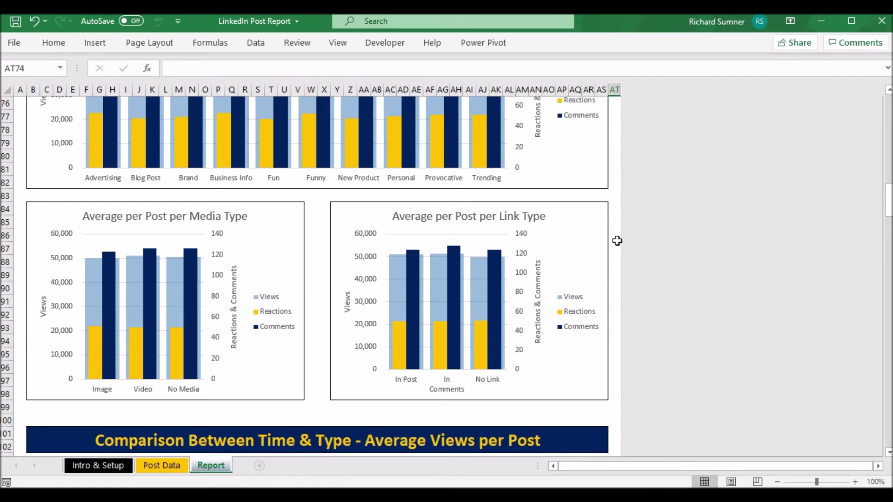
pyautogui.scroll(18, 616, 240)
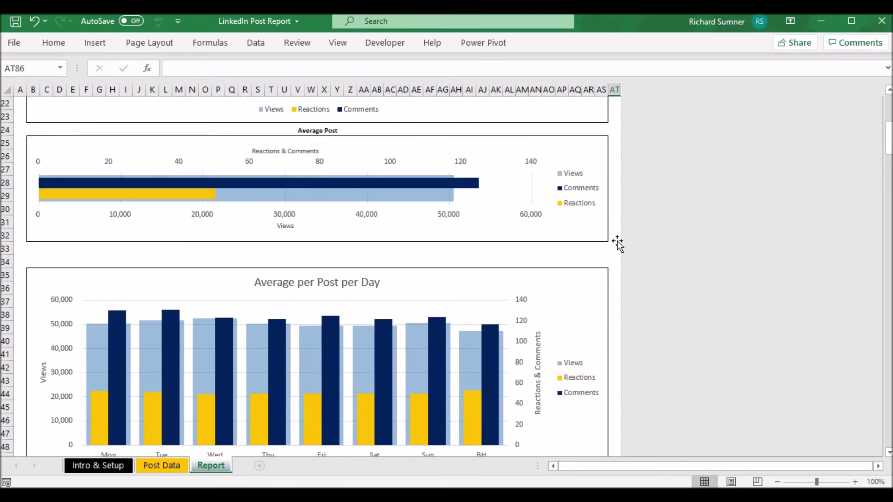
pyautogui.scroll(7, 618, 241)
pyautogui.scroll(-12, 618, 241)
pyautogui.scroll(-13, 618, 241)
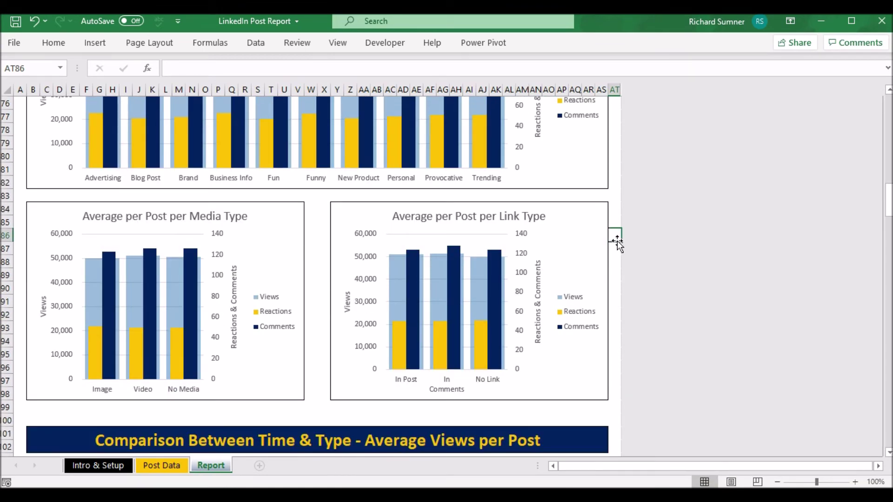
# Scroll through the hour-by-type average views heat map to Average Reactions per Post.
pyautogui.scroll(-6, 618, 241)
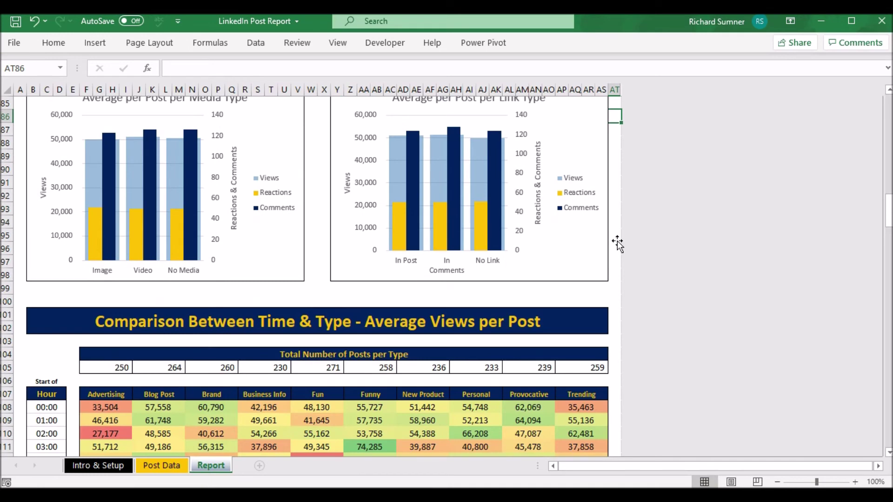
pyautogui.scroll(-2, 618, 241)
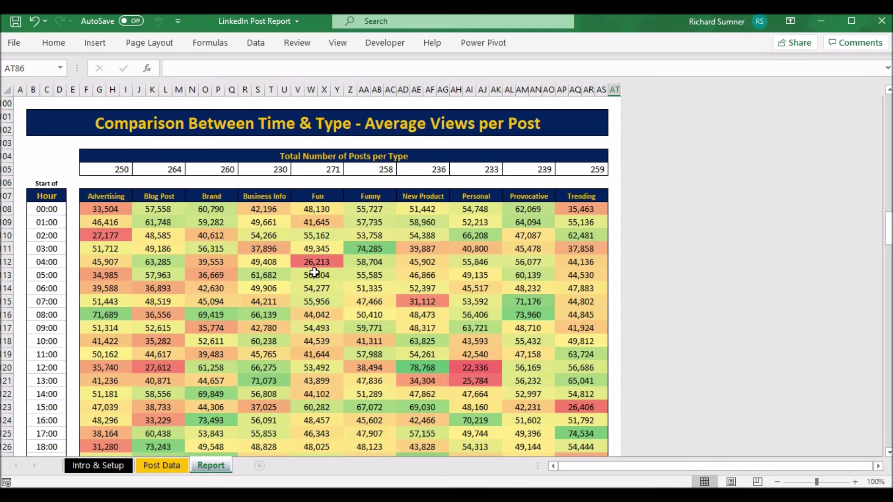
pyautogui.scroll(-1, 315, 273)
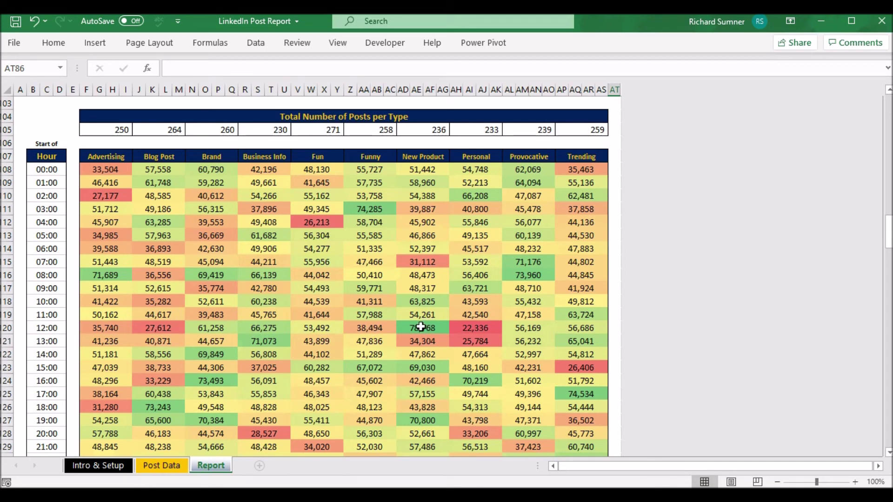
pyautogui.scroll(-1, 421, 327)
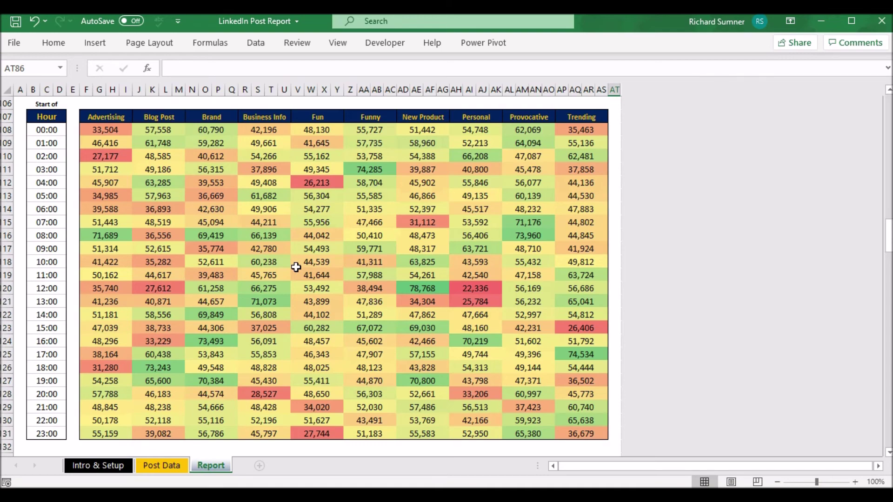
pyautogui.scroll(-9, 296, 267)
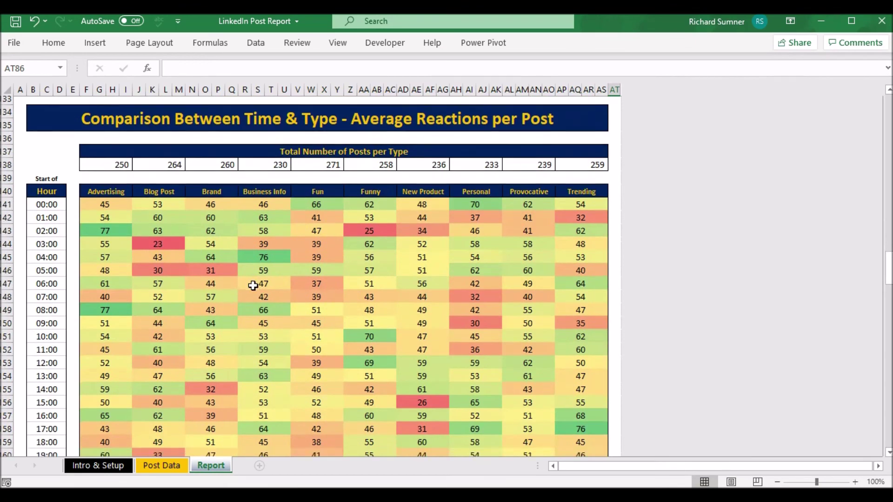
# Scroll through the Average Comments per Post hour-by-type heat map to its 23:00 row.
pyautogui.scroll(-2, 256, 285)
pyautogui.scroll(1, 279, 279)
pyautogui.scroll(1, 281, 251)
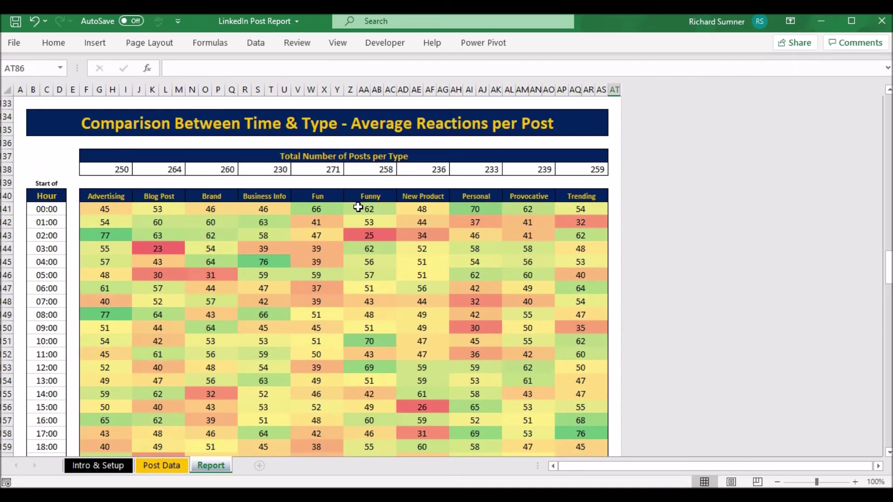
pyautogui.scroll(-5, 358, 205)
pyautogui.scroll(-6, 358, 207)
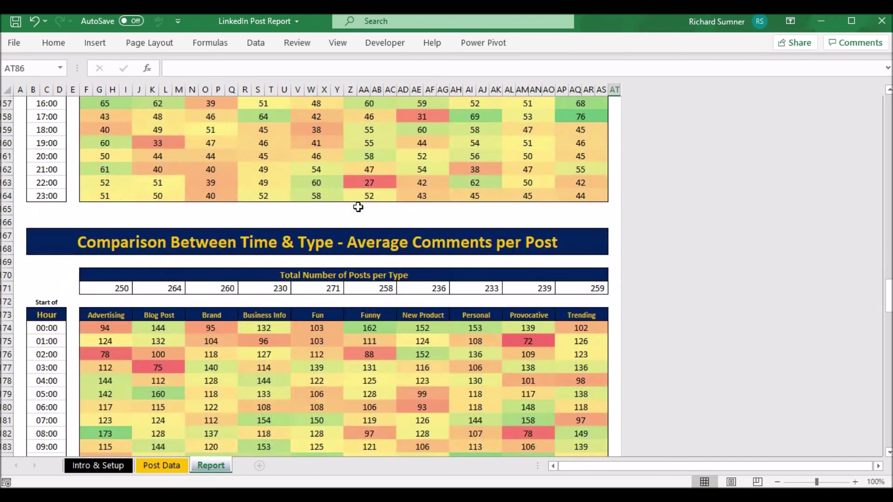
pyautogui.scroll(-1, 362, 277)
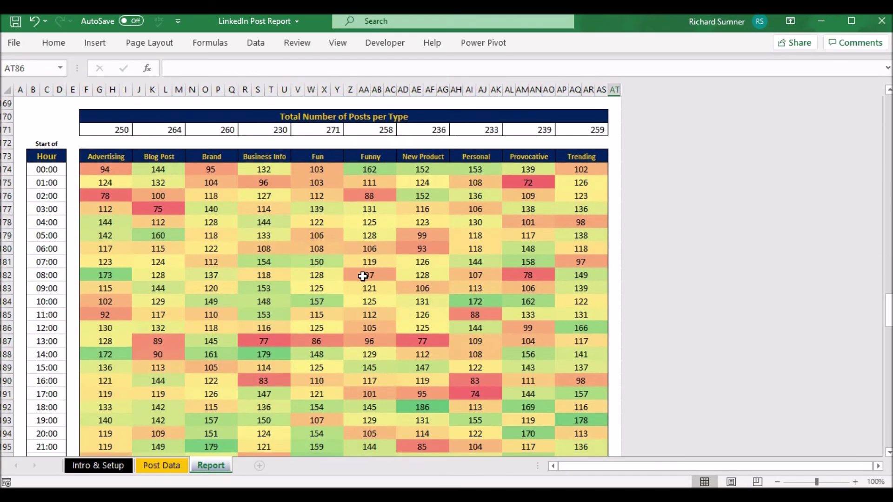
pyautogui.scroll(-1, 363, 277)
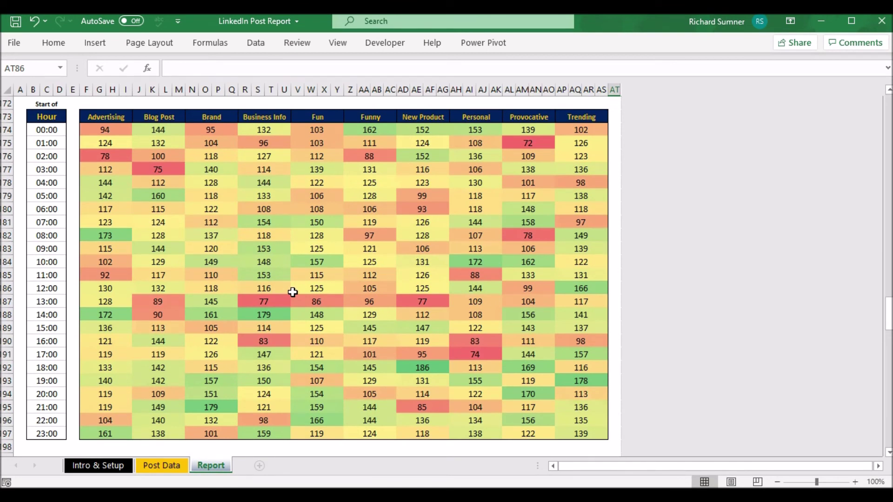
pyautogui.scroll(-3, 292, 292)
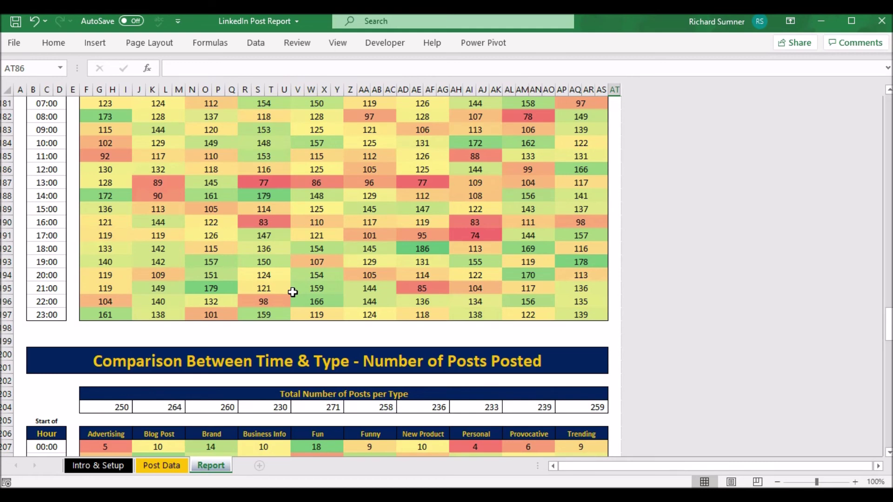
# Scroll through the Number of Posts Posted table to its 23:00 row.
pyautogui.scroll(-5, 292, 292)
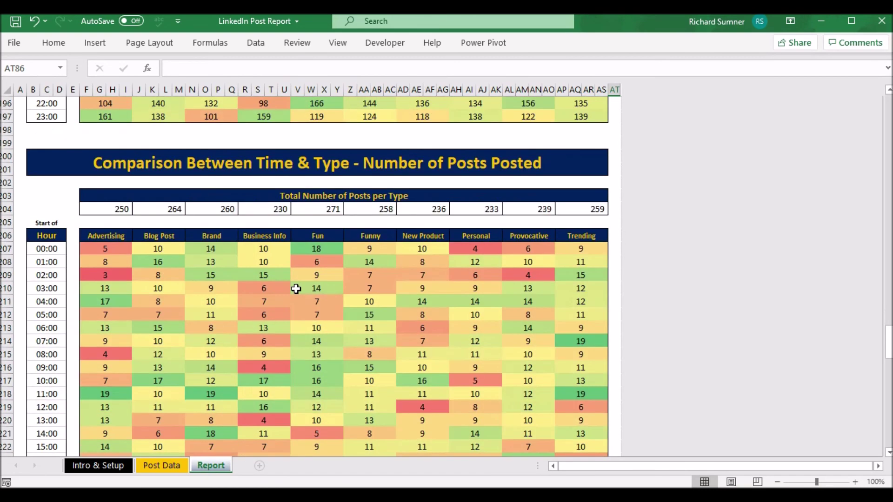
pyautogui.scroll(-2, 296, 289)
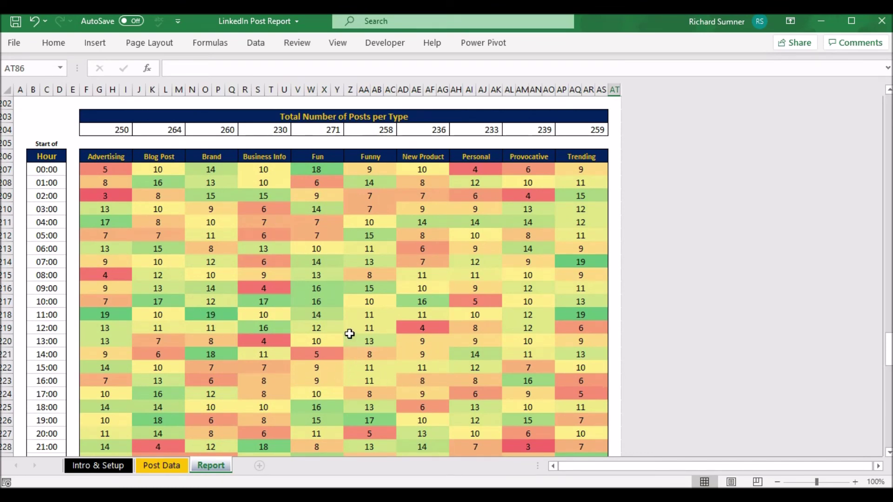
pyautogui.scroll(3, 238, 306)
pyautogui.scroll(7, 239, 306)
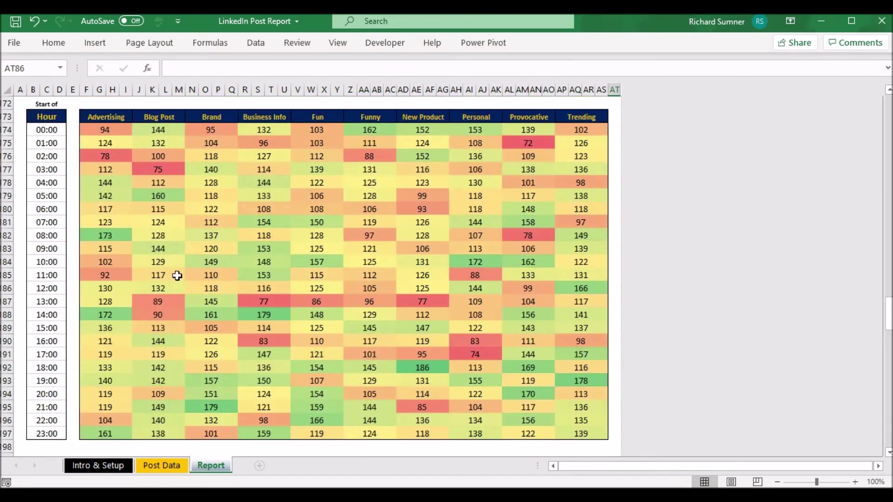
pyautogui.scroll(-5, 208, 349)
pyautogui.scroll(-5, 208, 349)
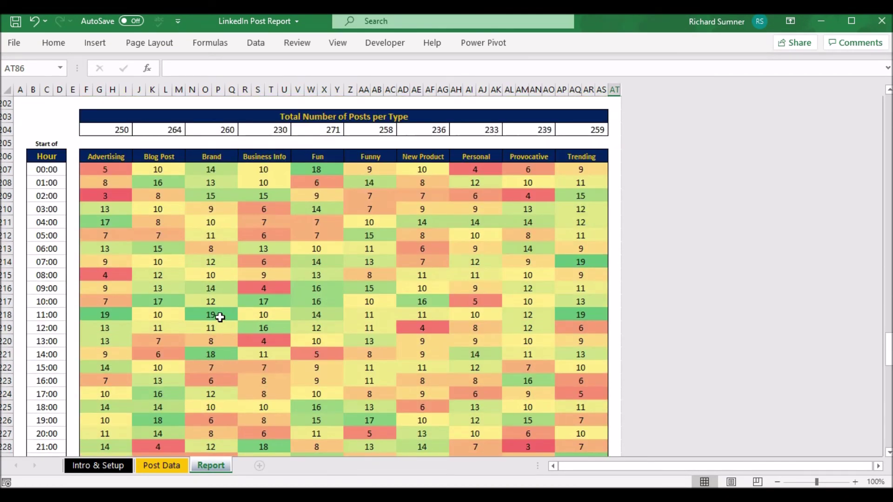
pyautogui.scroll(9, 208, 312)
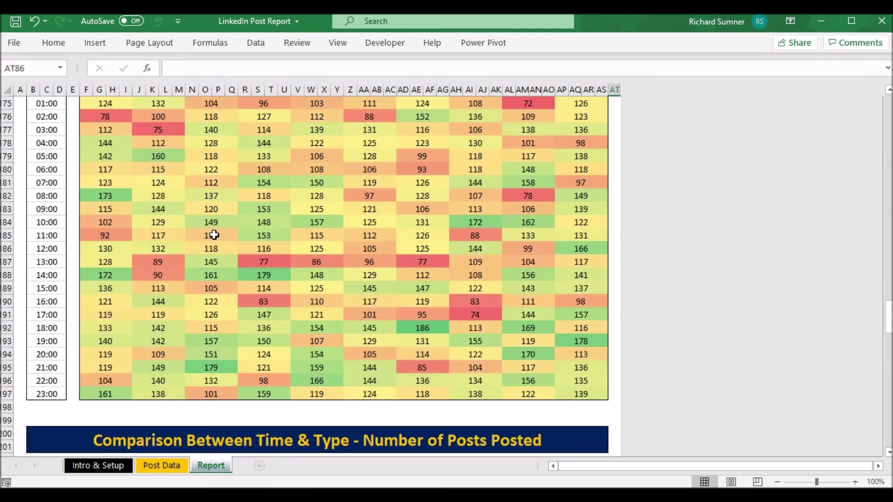
pyautogui.scroll(-10, 213, 235)
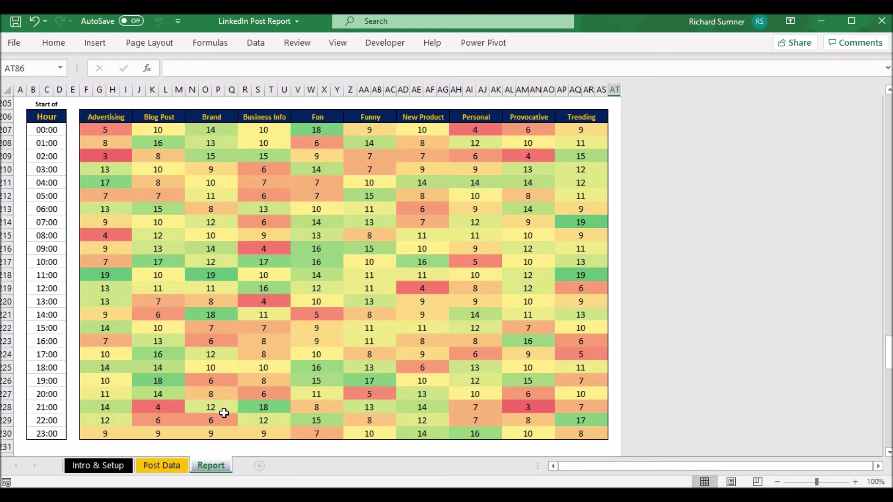
pyautogui.scroll(-5, 313, 338)
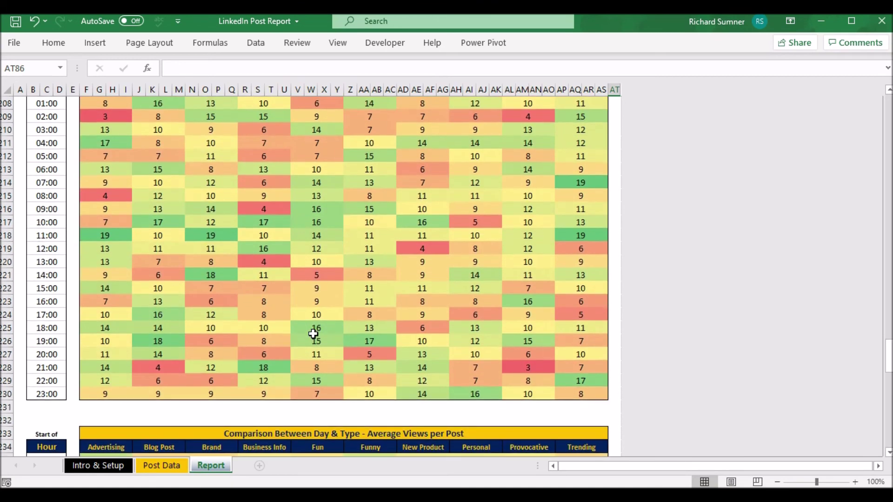
# Scroll past the Day & Type views, reactions, comments and posts tables to the engagement chart.
pyautogui.scroll(-3, 313, 334)
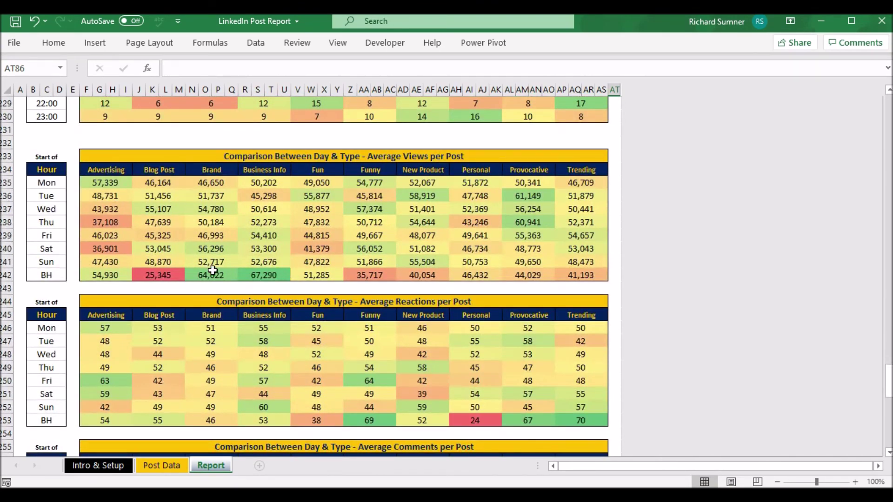
pyautogui.scroll(4, 205, 219)
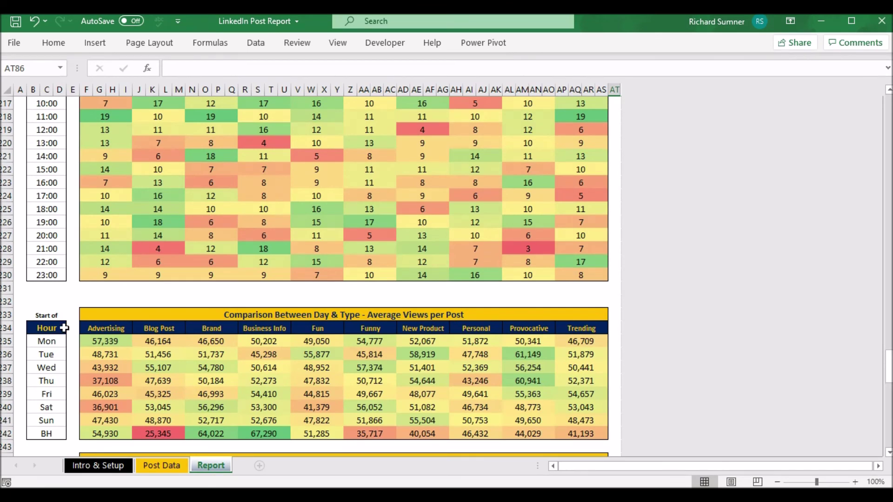
pyautogui.scroll(-1, 65, 326)
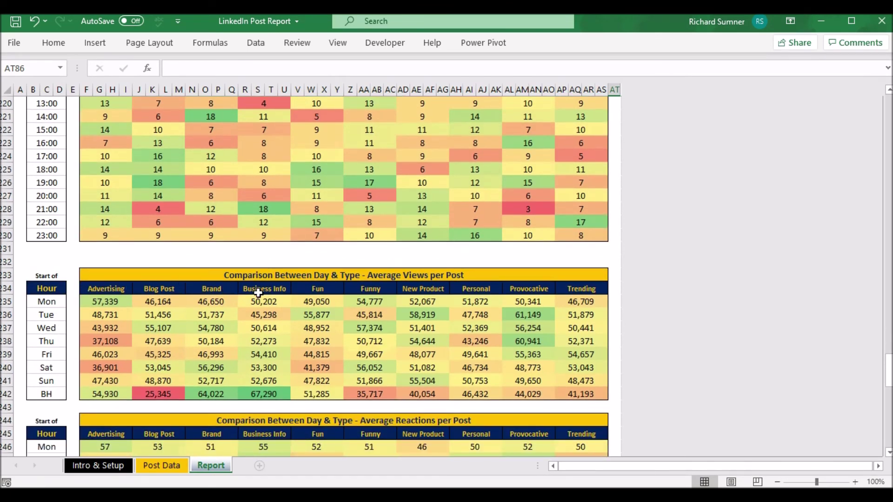
pyautogui.scroll(-4, 44, 378)
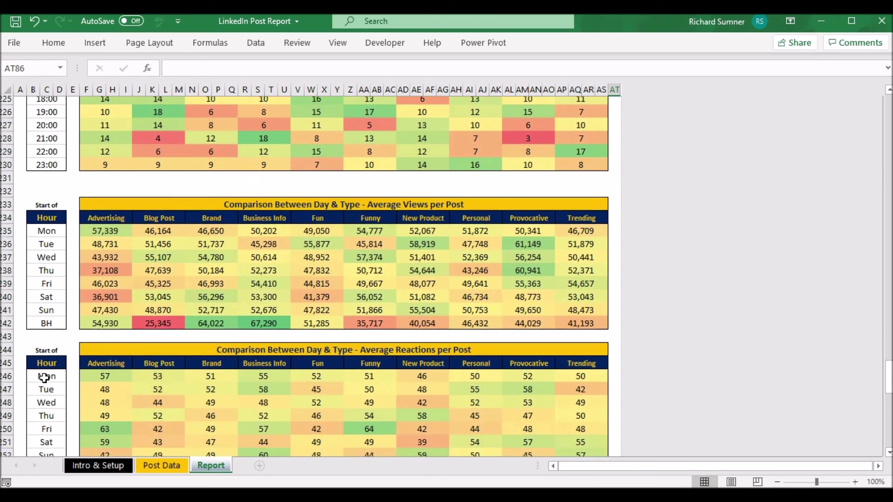
pyautogui.scroll(-5, 45, 379)
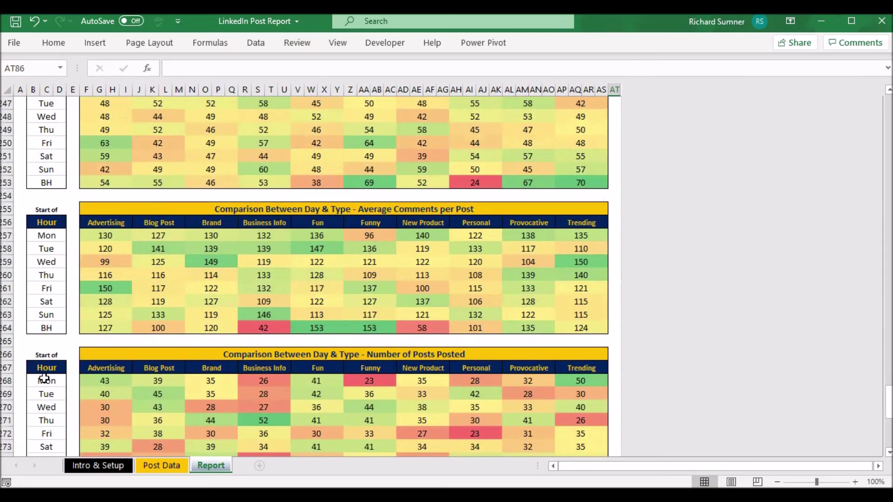
pyautogui.scroll(-2, 44, 378)
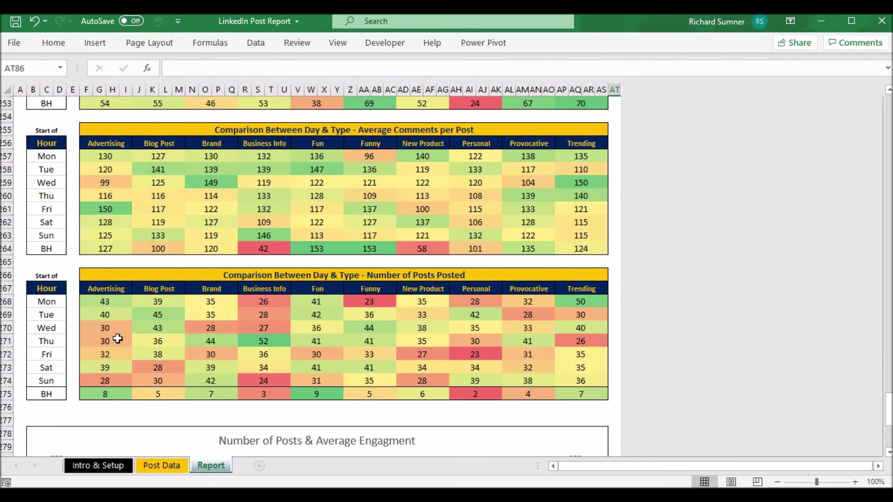
pyautogui.scroll(3, 232, 214)
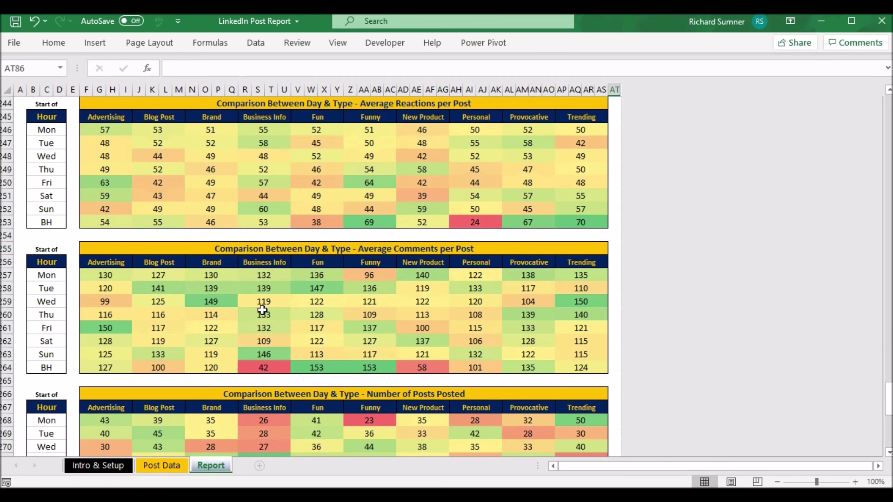
pyautogui.scroll(-1, 263, 307)
pyautogui.scroll(-3, 264, 305)
# Read a bar value on the engagement chart, then jump back to the top of the Report sheet.
pyautogui.scroll(-4, 264, 302)
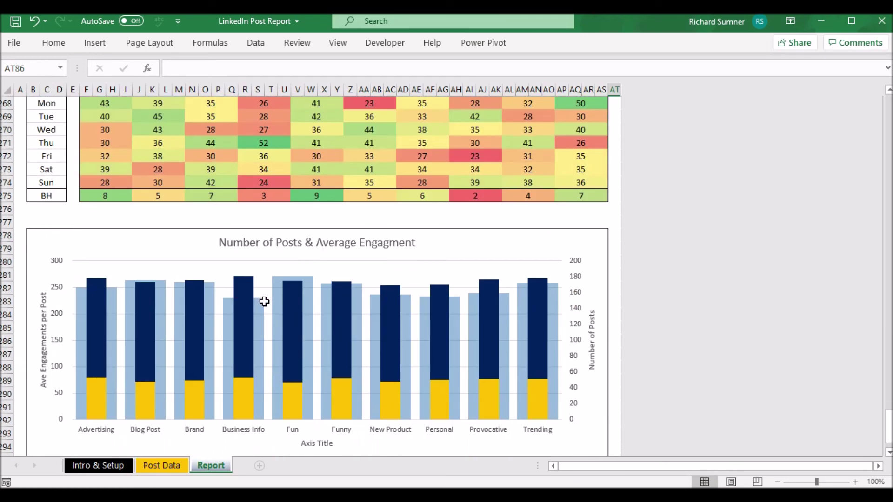
pyautogui.scroll(-1, 263, 301)
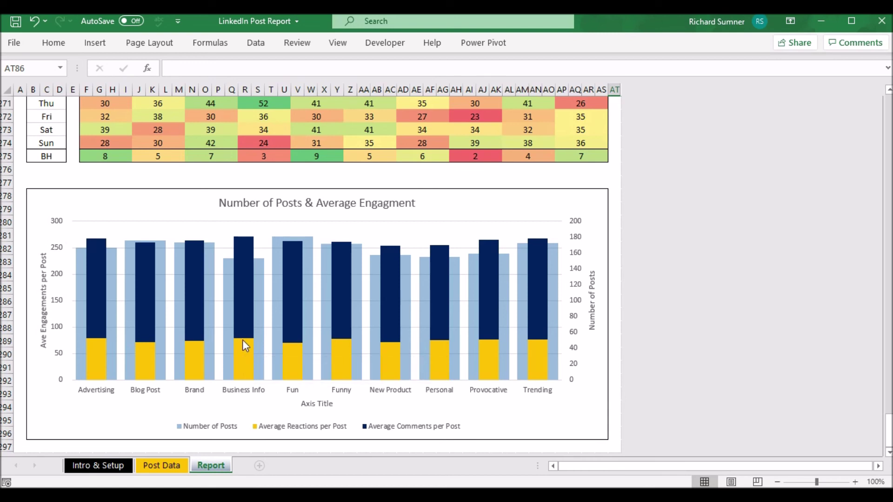
pyautogui.moveTo(243, 341)
pyautogui.click(612, 237)
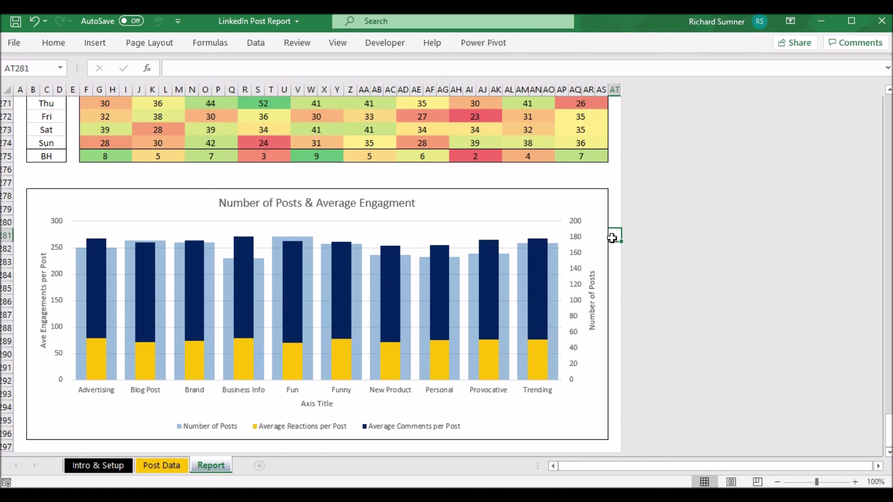
pyautogui.press('Left')
pyautogui.press('Left')
pyautogui.press('Left')
pyautogui.press('Left')
pyautogui.press('Left')
pyautogui.press('Left')
pyautogui.press('Left')
pyautogui.press('Left')
pyautogui.press('Left')
pyautogui.press('Left')
pyautogui.press('Left')
pyautogui.press('Left')
pyautogui.press('Left')
pyautogui.press('Left')
pyautogui.press('Left')
pyautogui.press('Left')
pyautogui.press('Left')
pyautogui.press('Left')
pyautogui.press('Left')
pyautogui.press('Left')
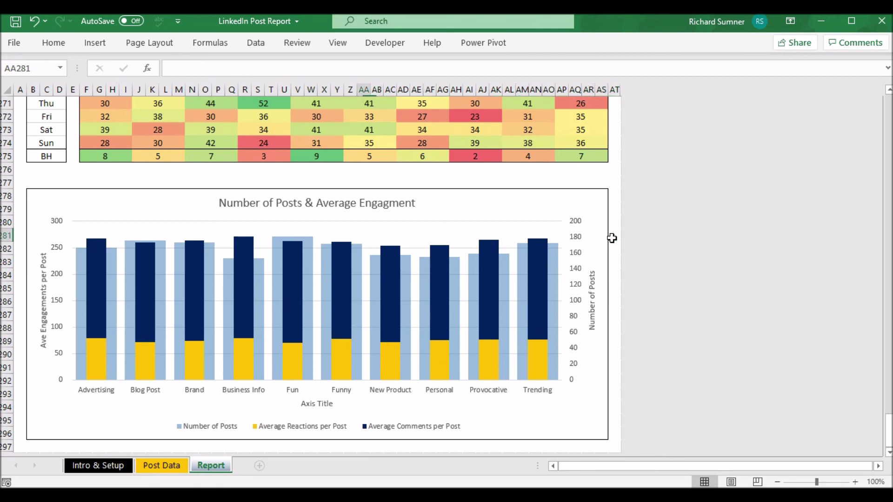
pyautogui.press('Left')
pyautogui.press('Left')
pyautogui.press('Left')
pyautogui.press('Left')
pyautogui.press('Left')
pyautogui.press('Left')
pyautogui.press('Left')
pyautogui.press('Left')
pyautogui.press('Left')
pyautogui.press('Left')
pyautogui.press('Left')
pyautogui.press('Left')
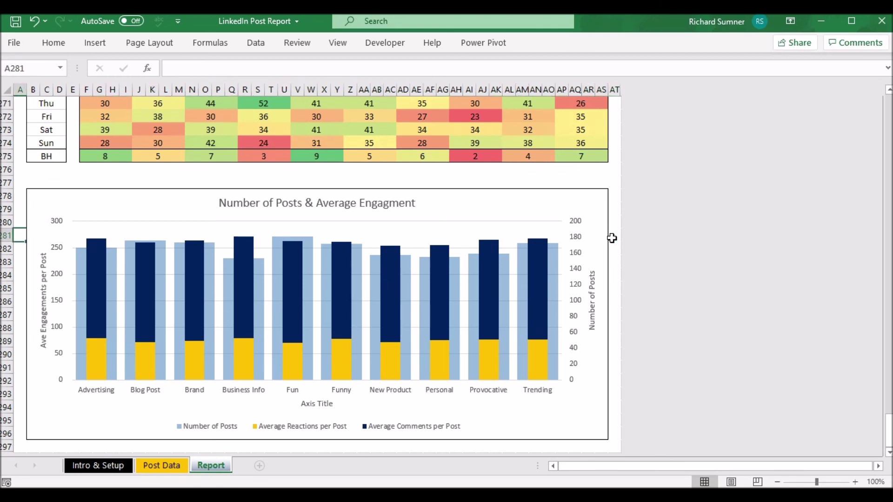
pyautogui.hotkey('ctrl', 'Up')
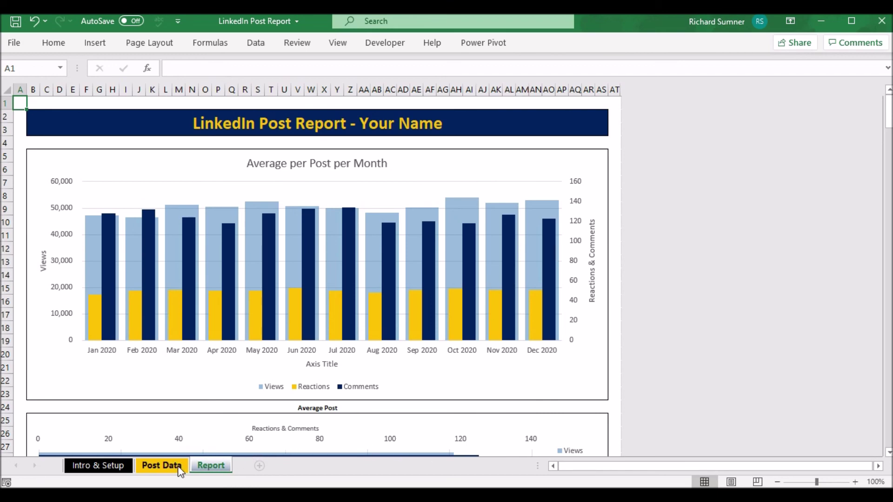
# Pass through Post Data to the Intro & Setup sheet showing Start Month Jan, Start Year 2020.
pyautogui.click(162, 465)
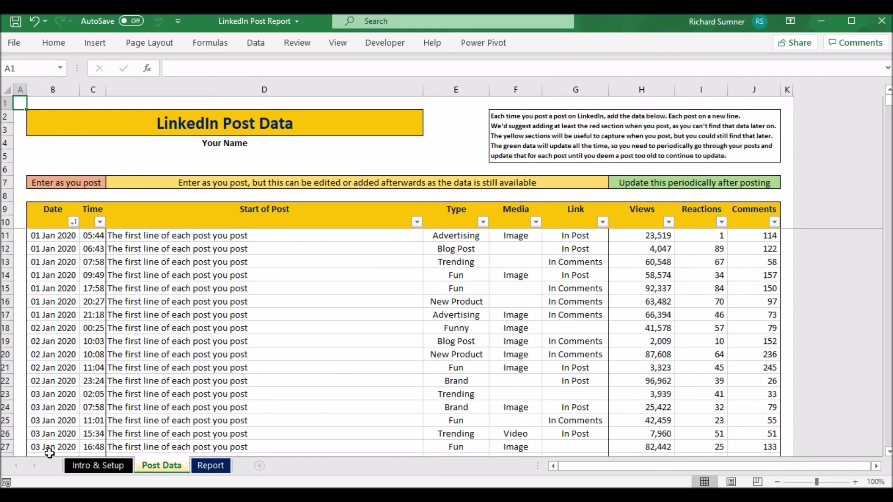
pyautogui.click(93, 467)
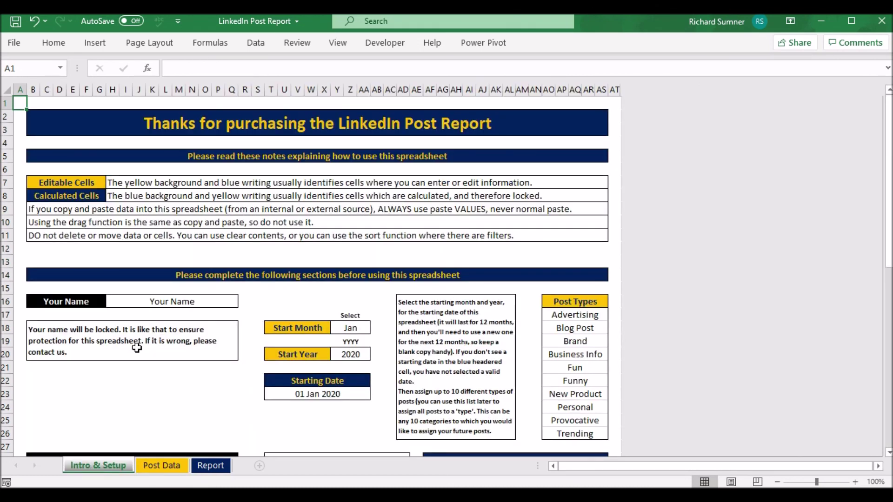